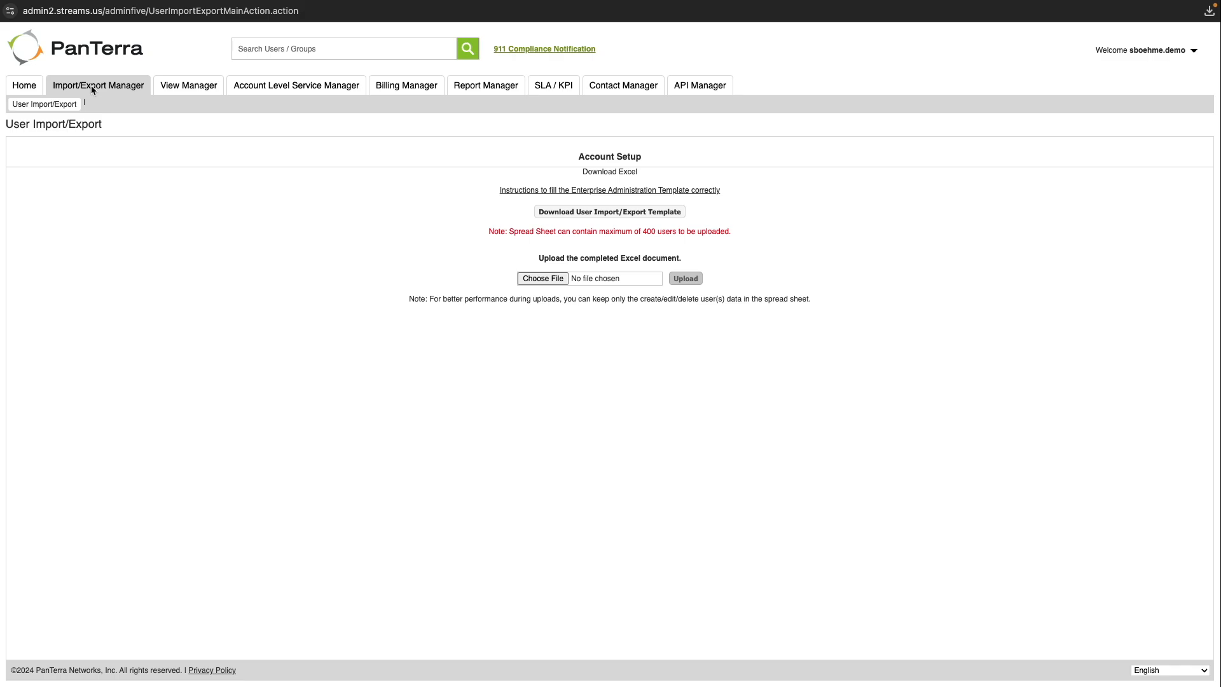
Step: Check the voicemail PIN choices offered for the user import/export template download, without downloading it
click(623, 213)
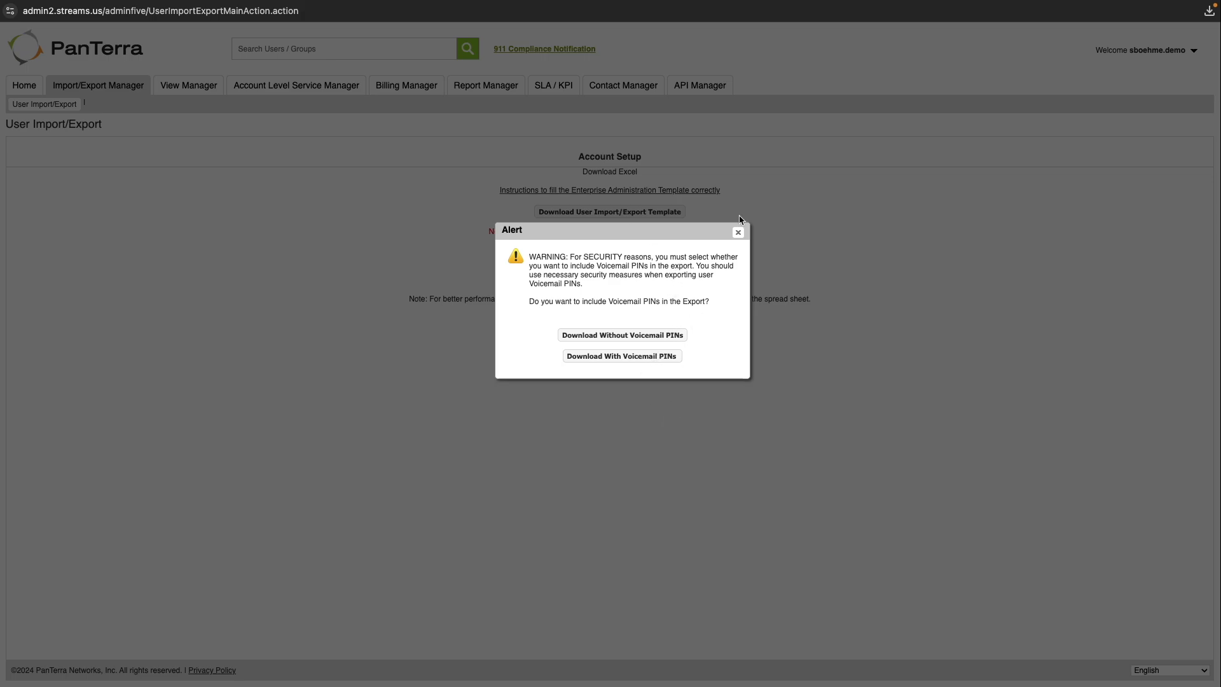
click(739, 234)
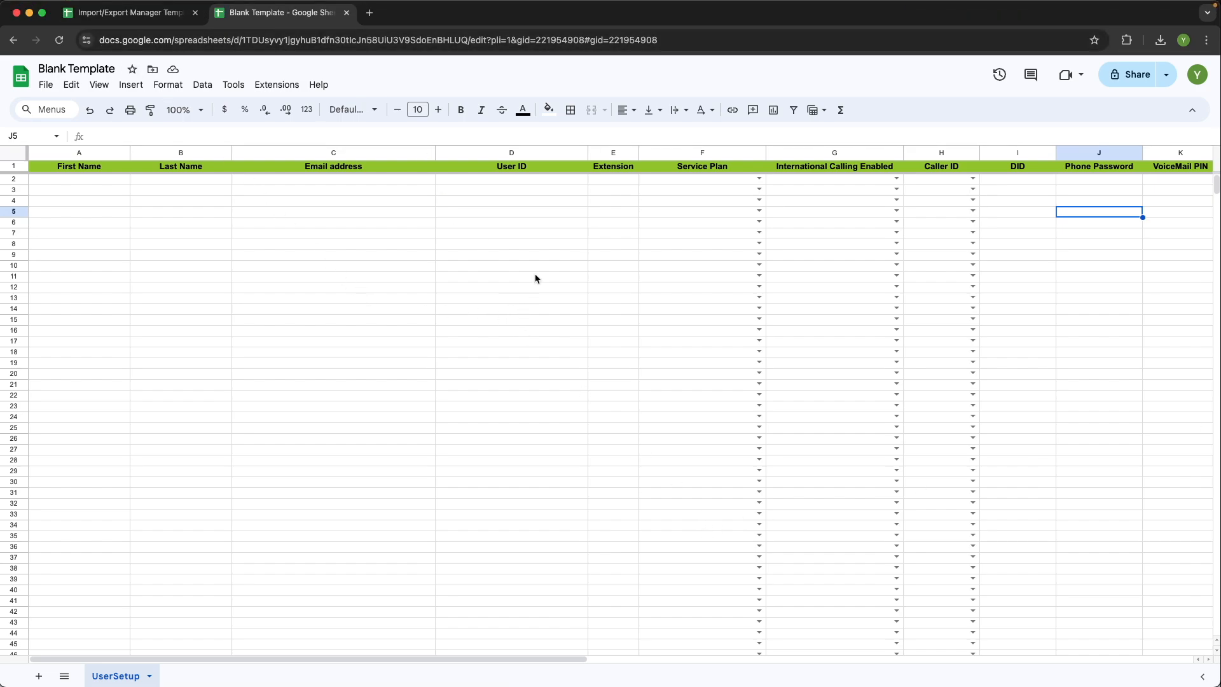
Step: Switch to the Import/Export Manager Template spreadsheet and examine its filled user rows across all columns, from First Name to Billing Groups
click(559, 235)
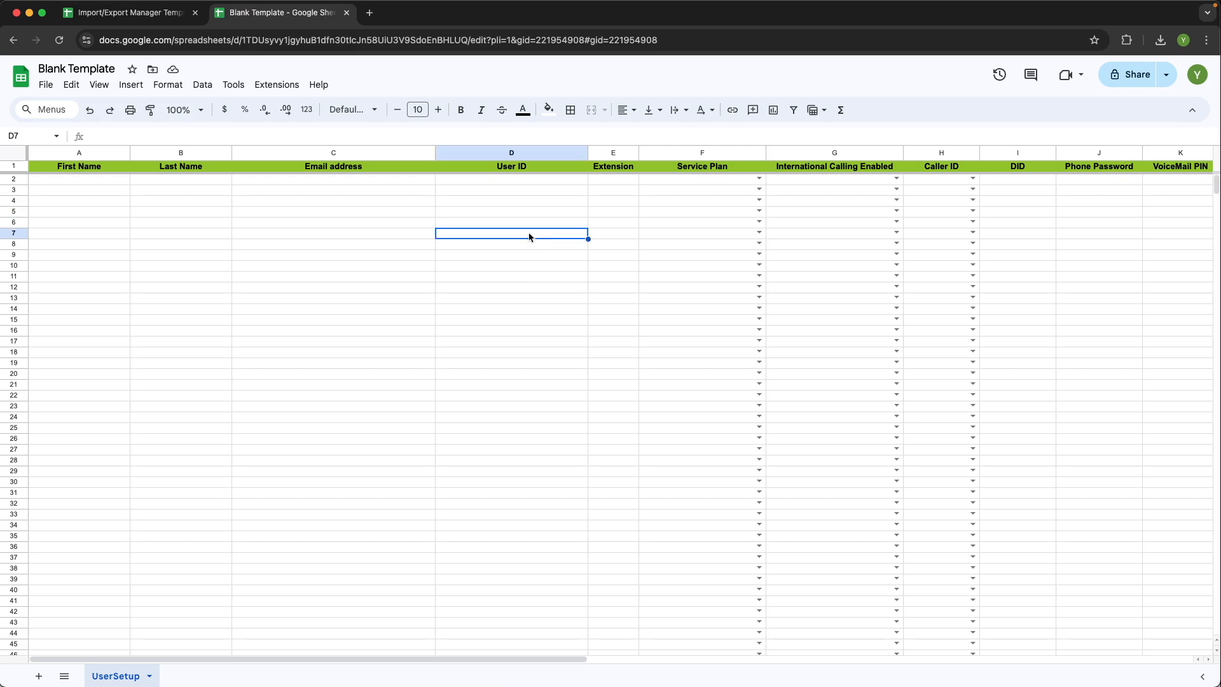
click(152, 21)
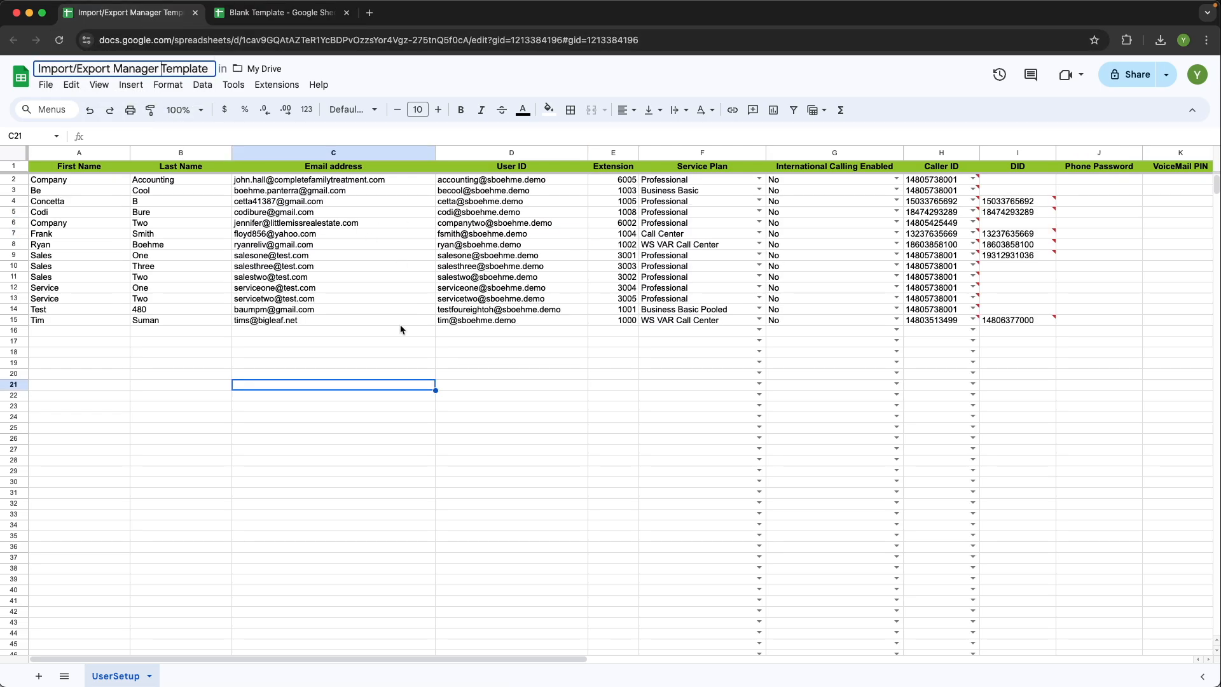
click(372, 333)
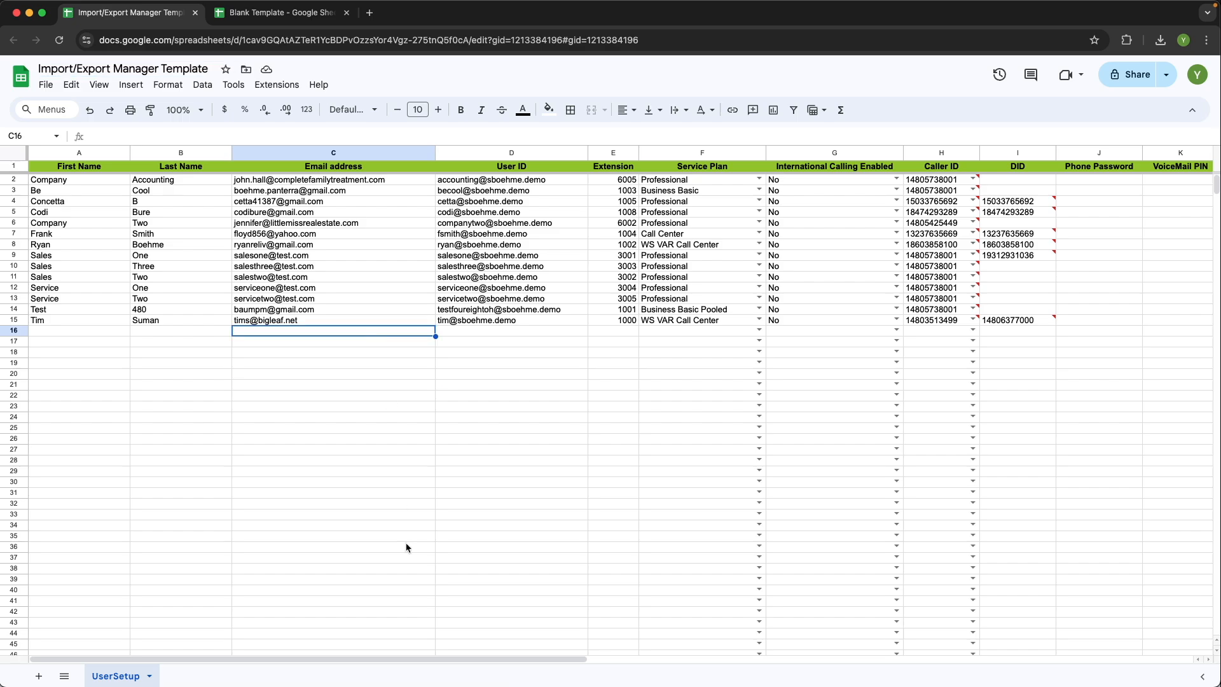
click(428, 505)
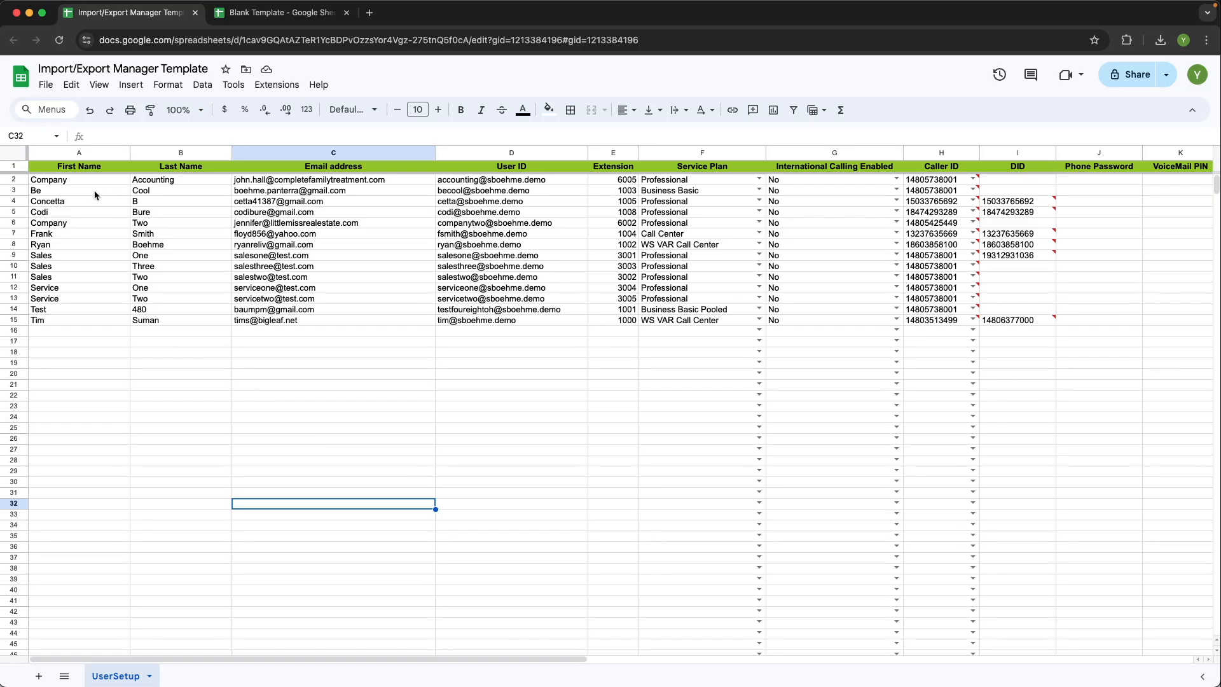
drag(95, 195, 98, 250)
click(183, 212)
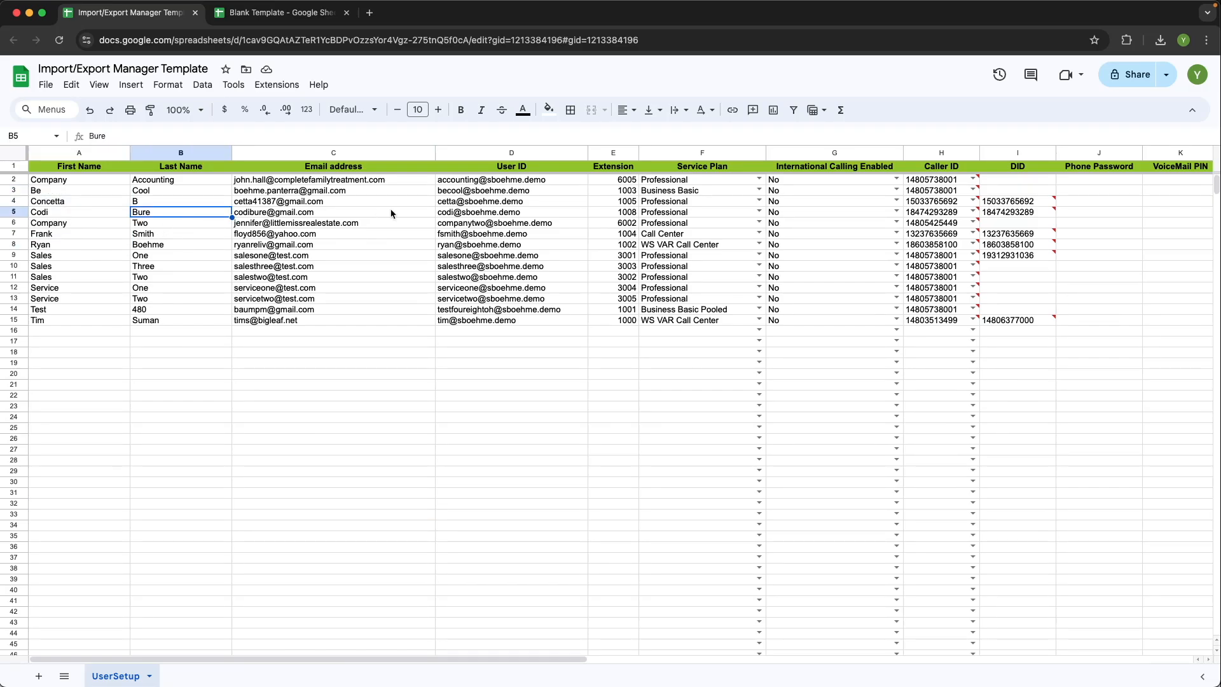
click(391, 213)
drag(502, 659, 539, 659)
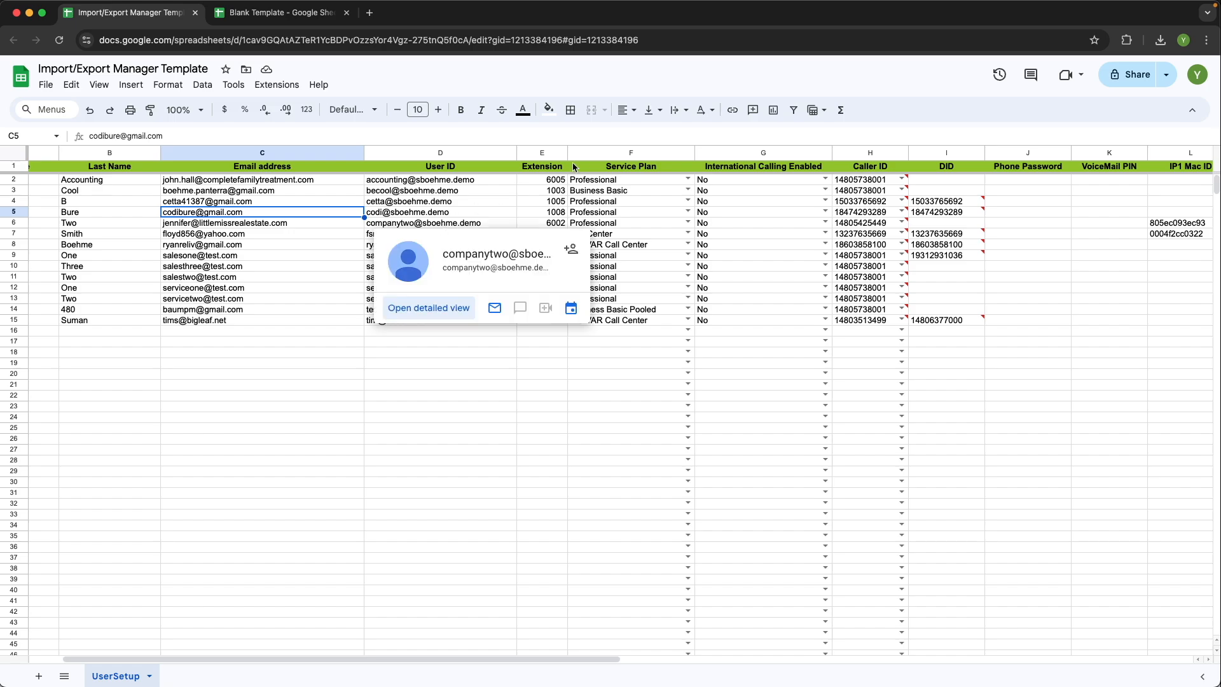
drag(480, 661, 811, 655)
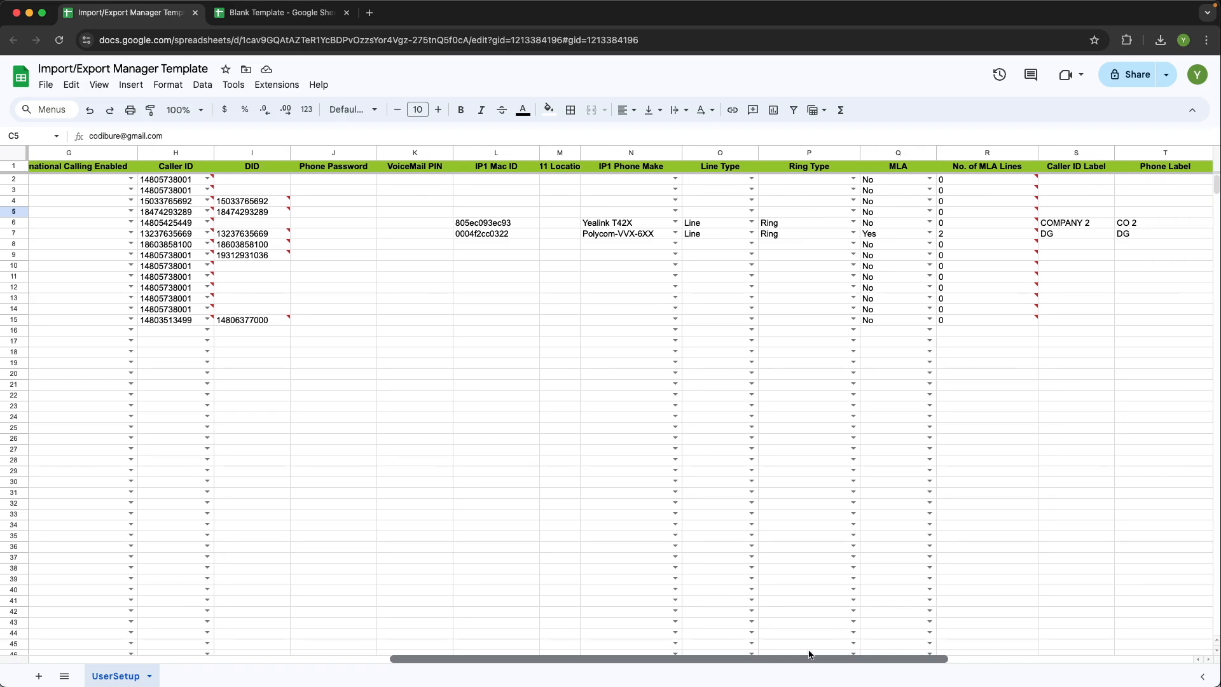
drag(809, 655, 1071, 629)
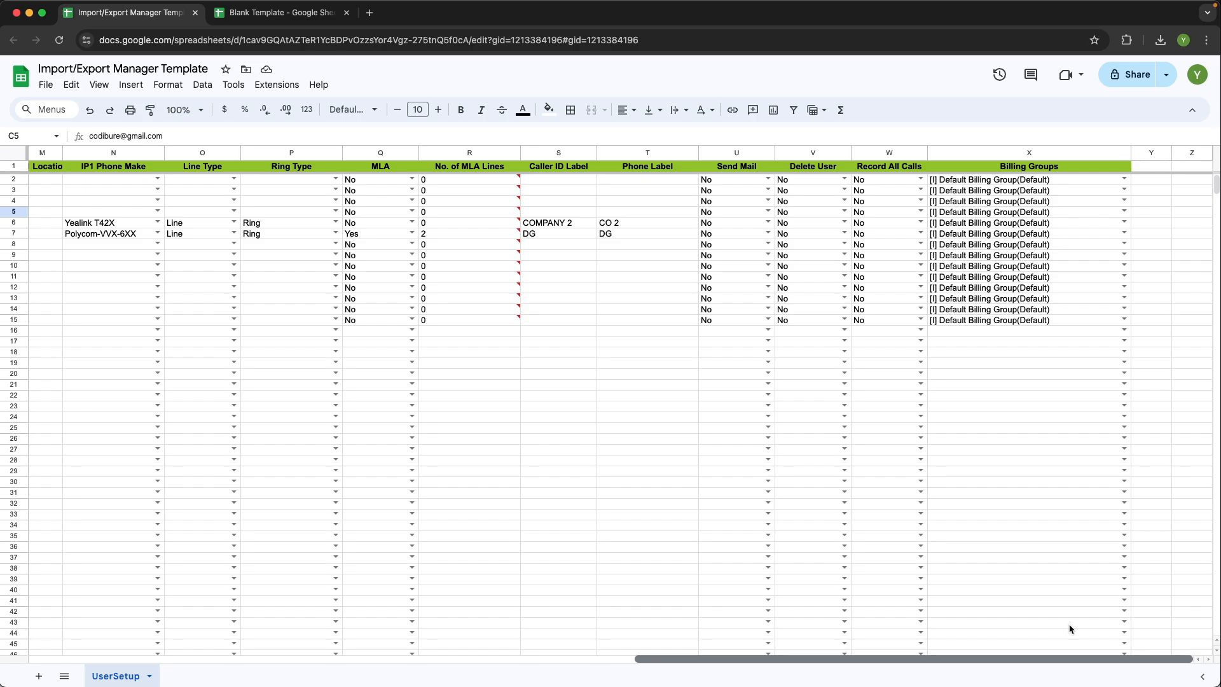
drag(1070, 629, 266, 625)
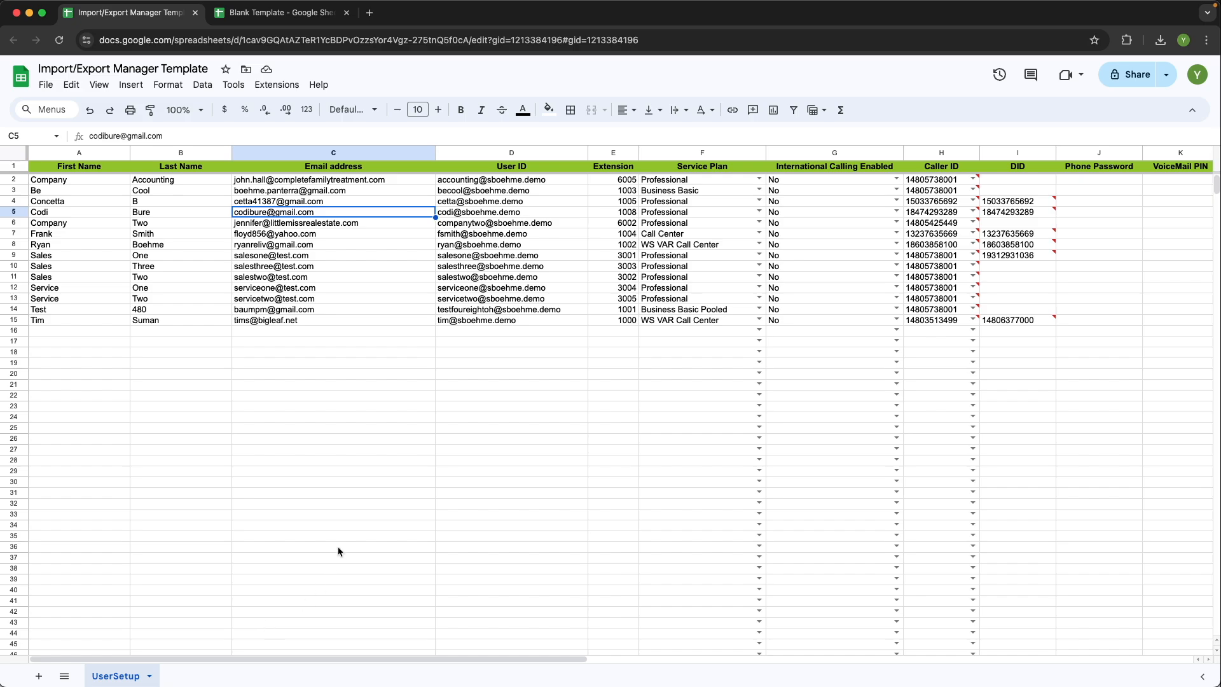
Step: Switch to the Blank Template spreadsheet and examine its empty user columns, from First Name to DID
click(270, 13)
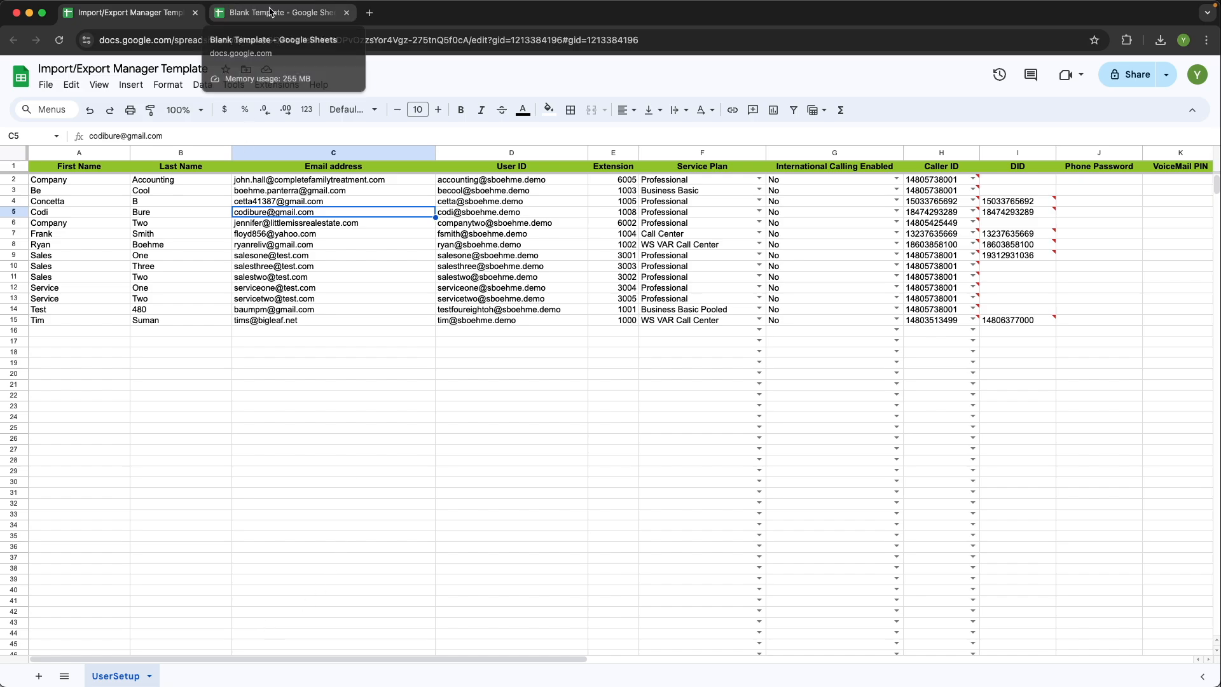
click(294, 431)
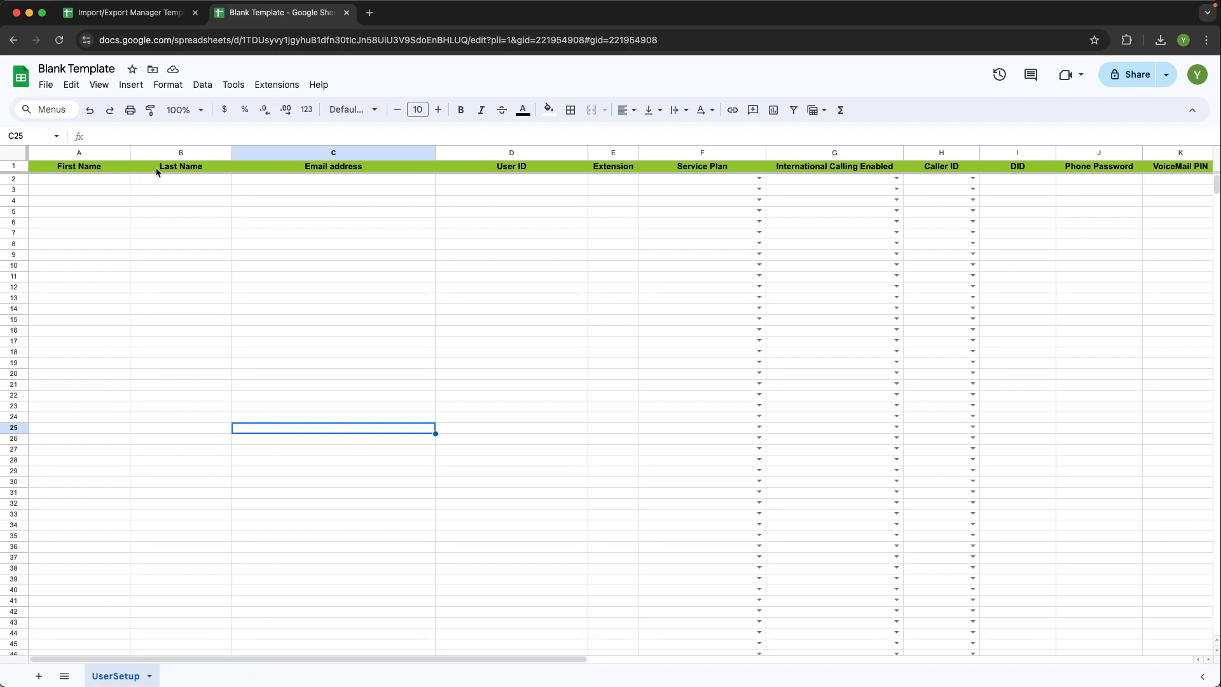
drag(94, 180, 608, 368)
click(352, 333)
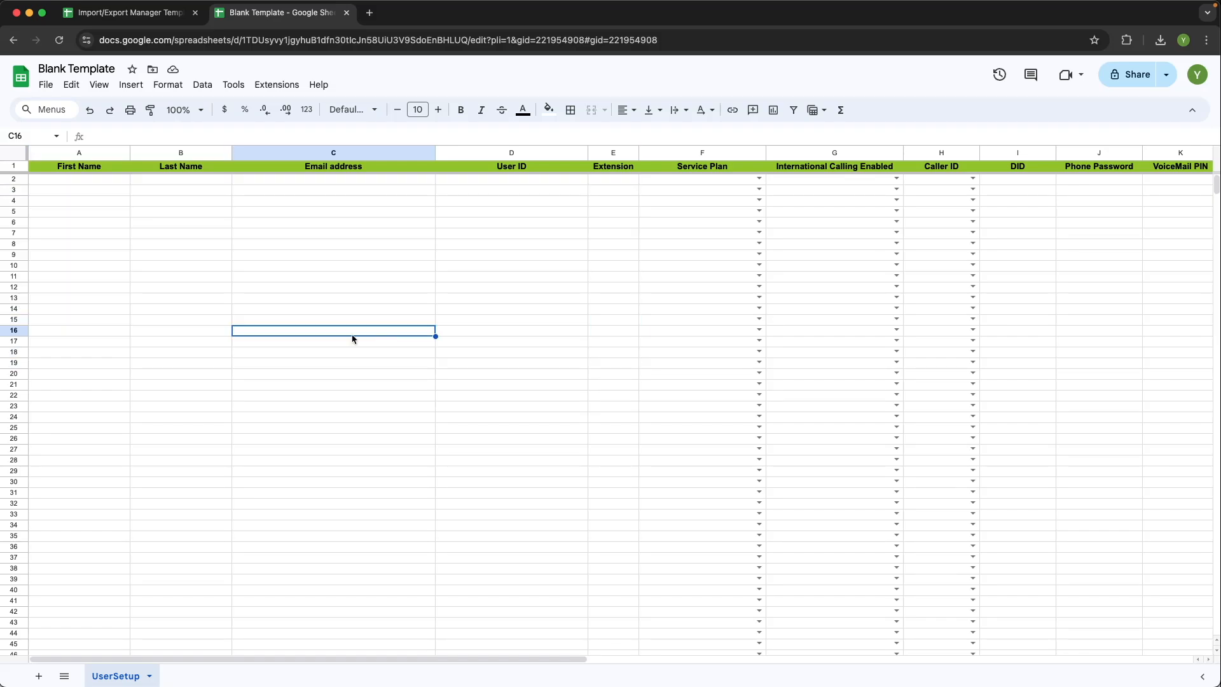
click(117, 246)
click(202, 222)
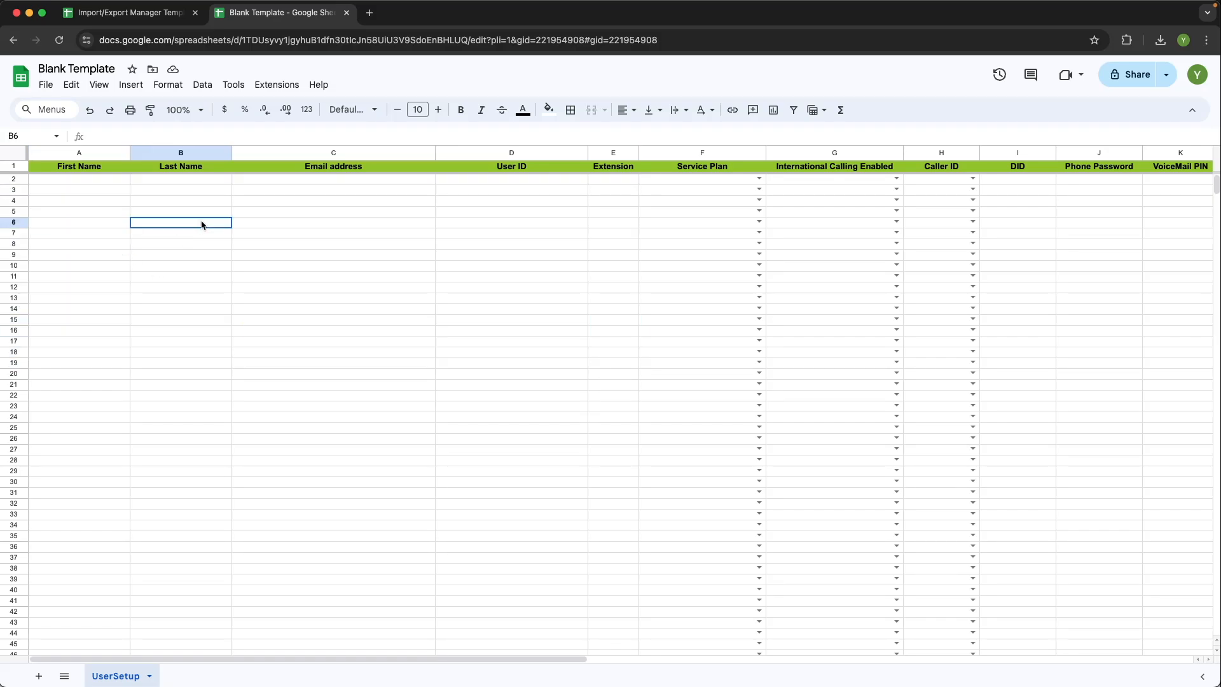
click(374, 221)
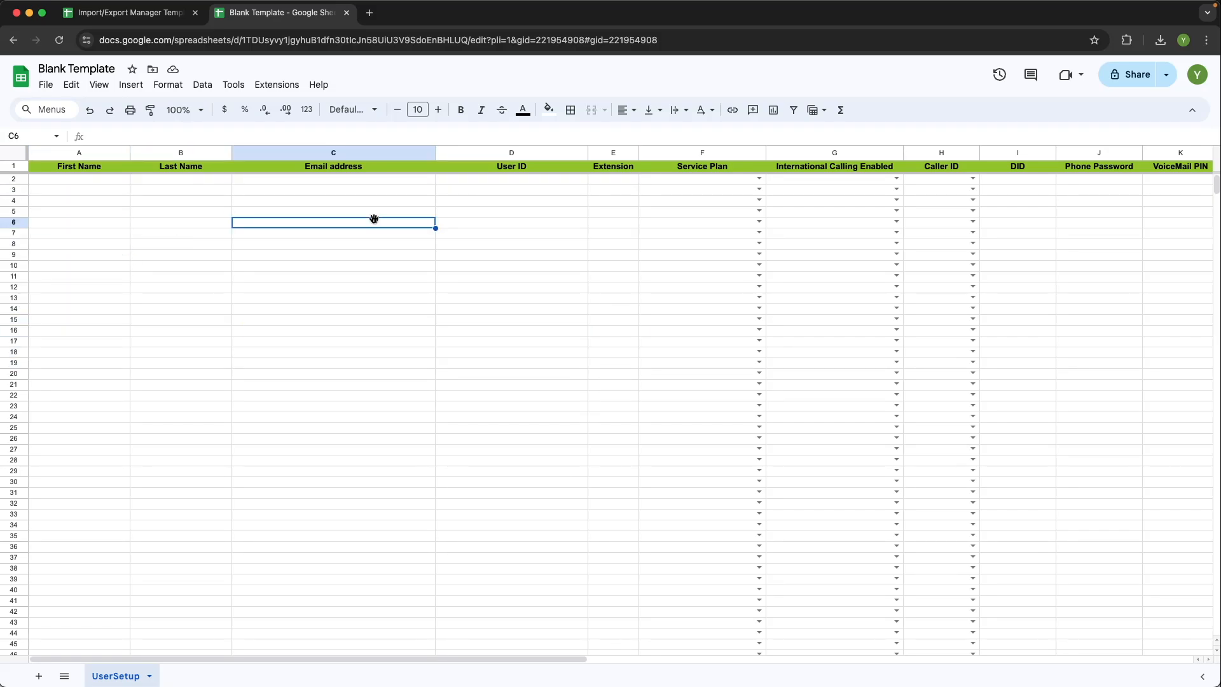
key(Up)
key(Right)
key(Right)
key(Right)
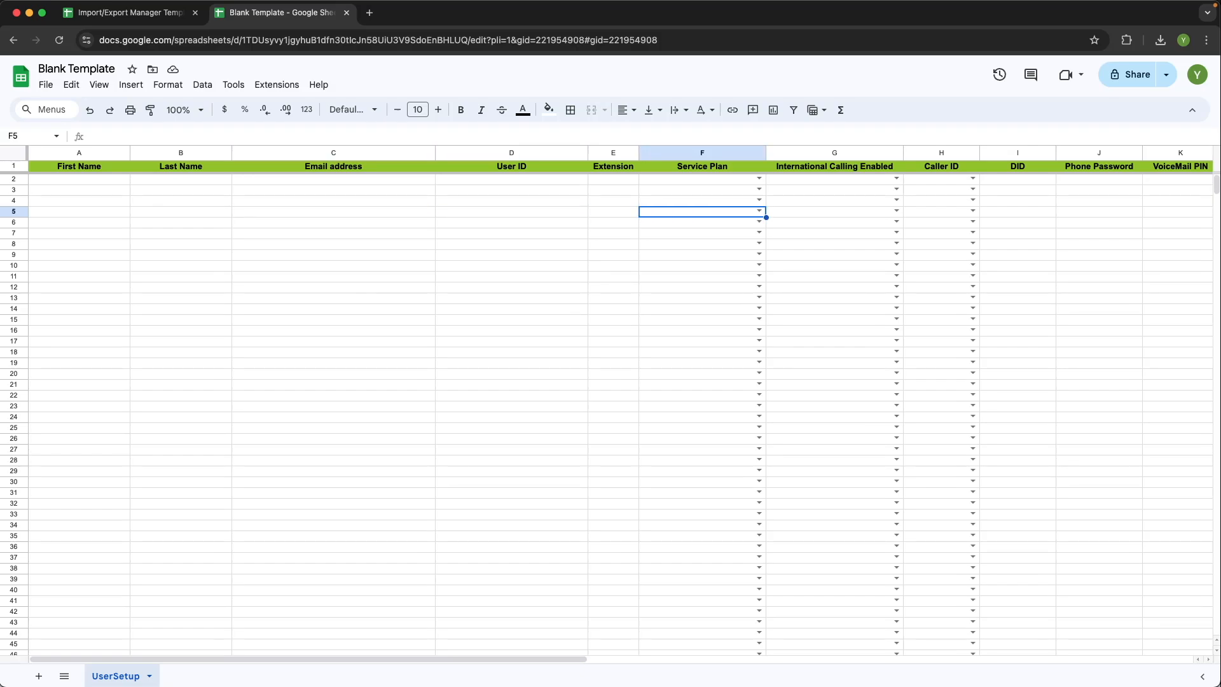
key(Right)
key(Right)
key(Right)
key(Left)
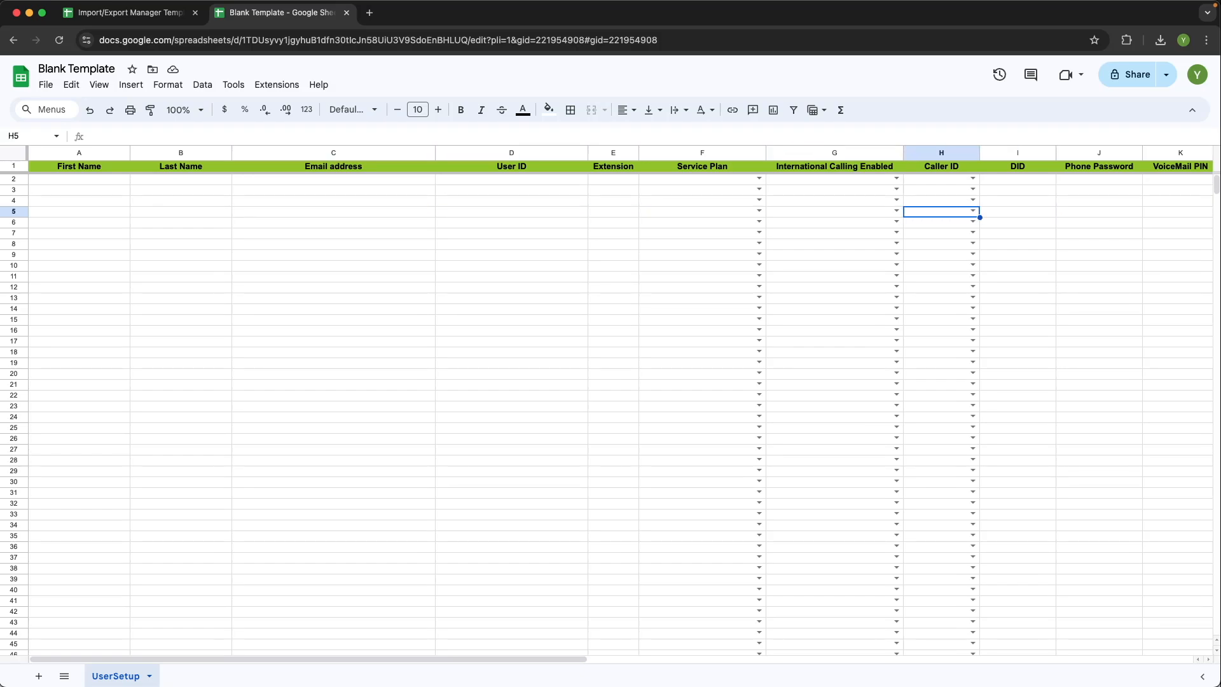
Step: View the Service Plan choices available in cell F5 of the blank template without picking one
click(615, 270)
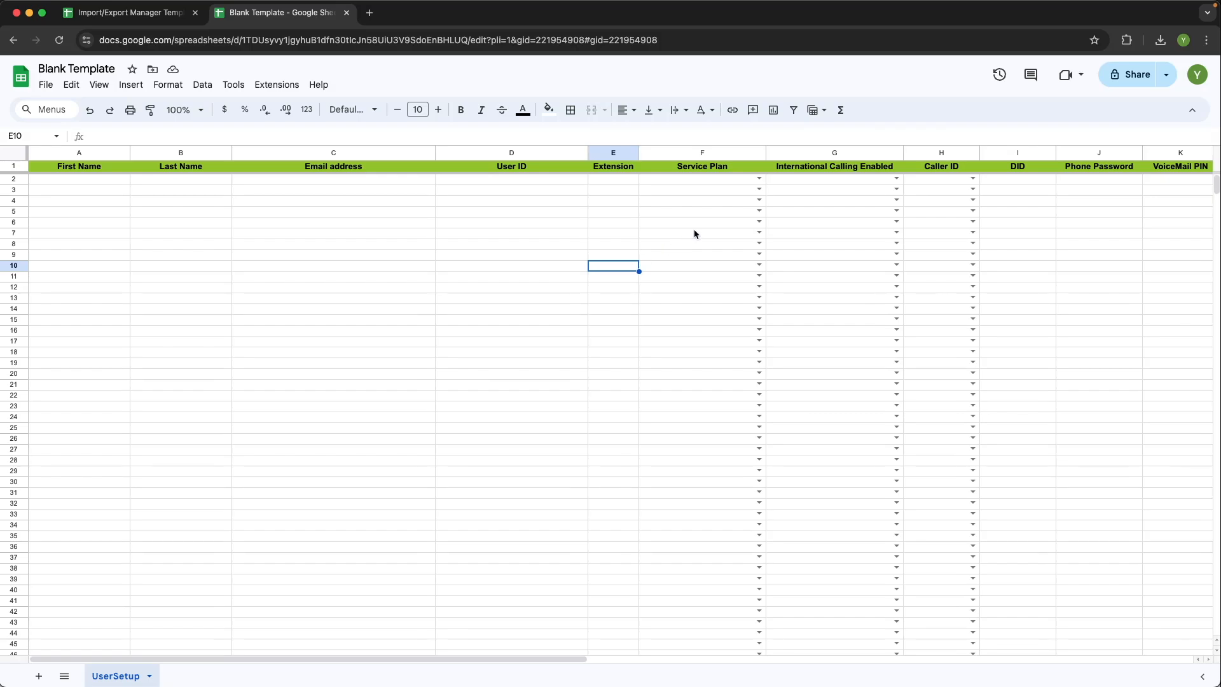
click(737, 216)
click(760, 211)
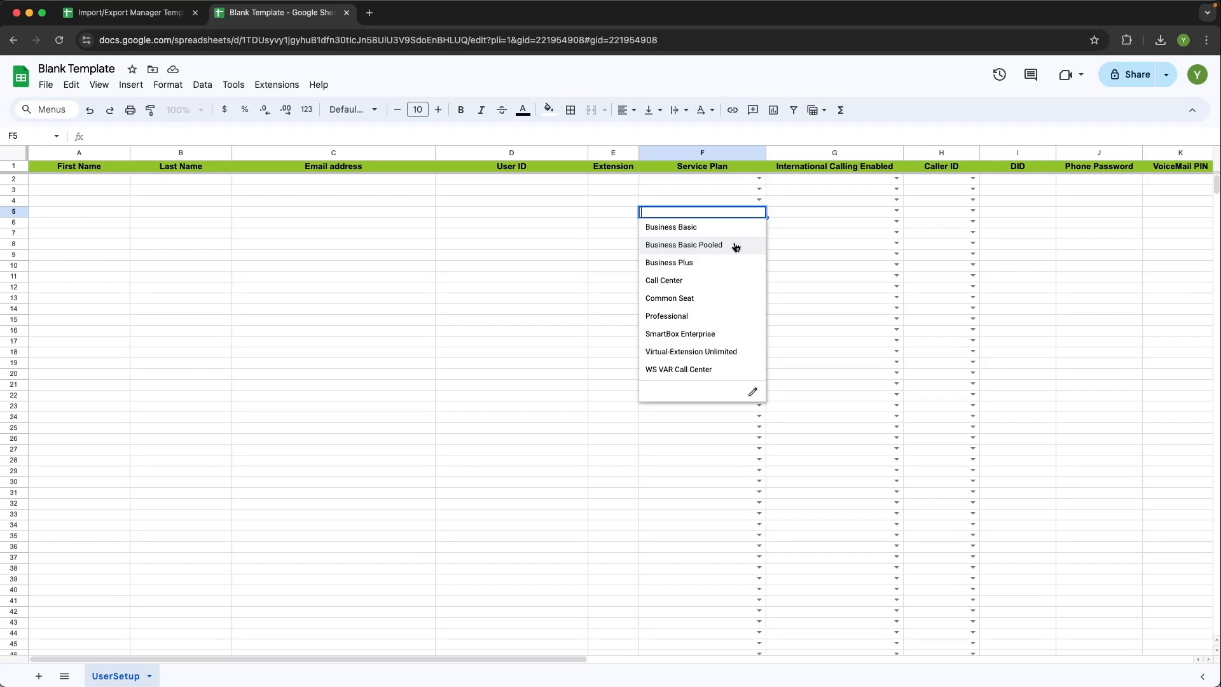
click(834, 237)
Step: Examine the blank template's further columns, from International Calling Enabled through No. of MLA Lines
key(Right)
key(Right)
key(Right)
key(Right)
key(Right)
key(Right)
key(Right)
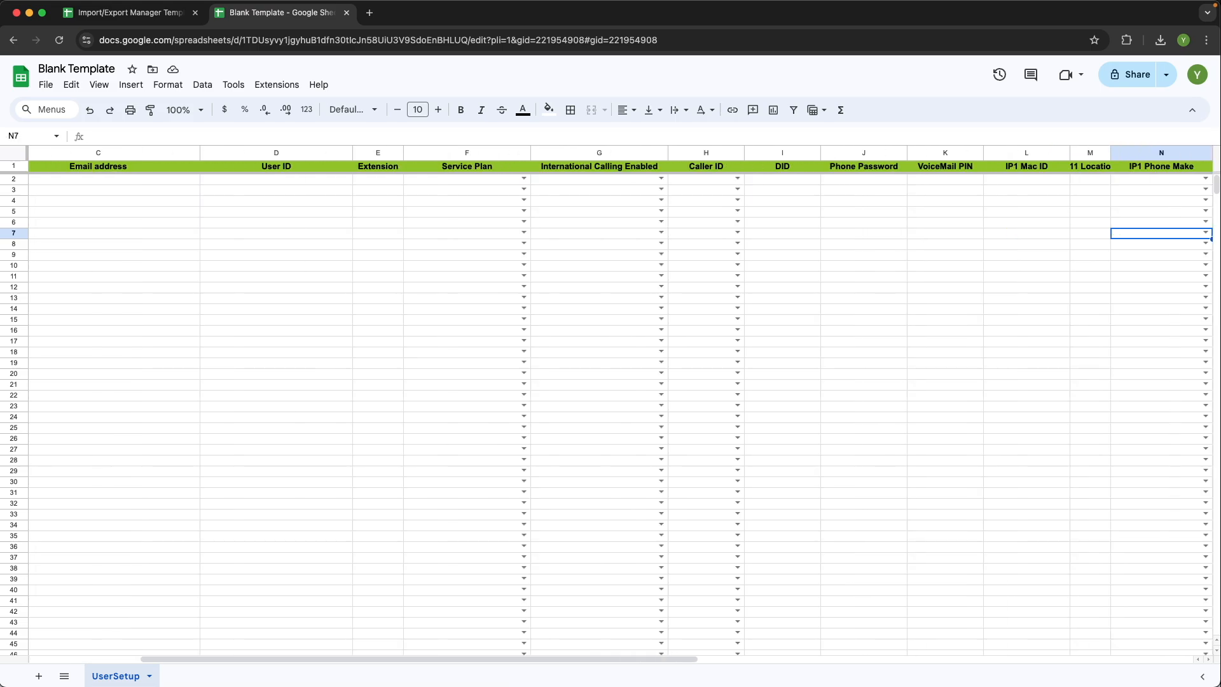
key(Right)
key(Right)
key(Right)
key(Right)
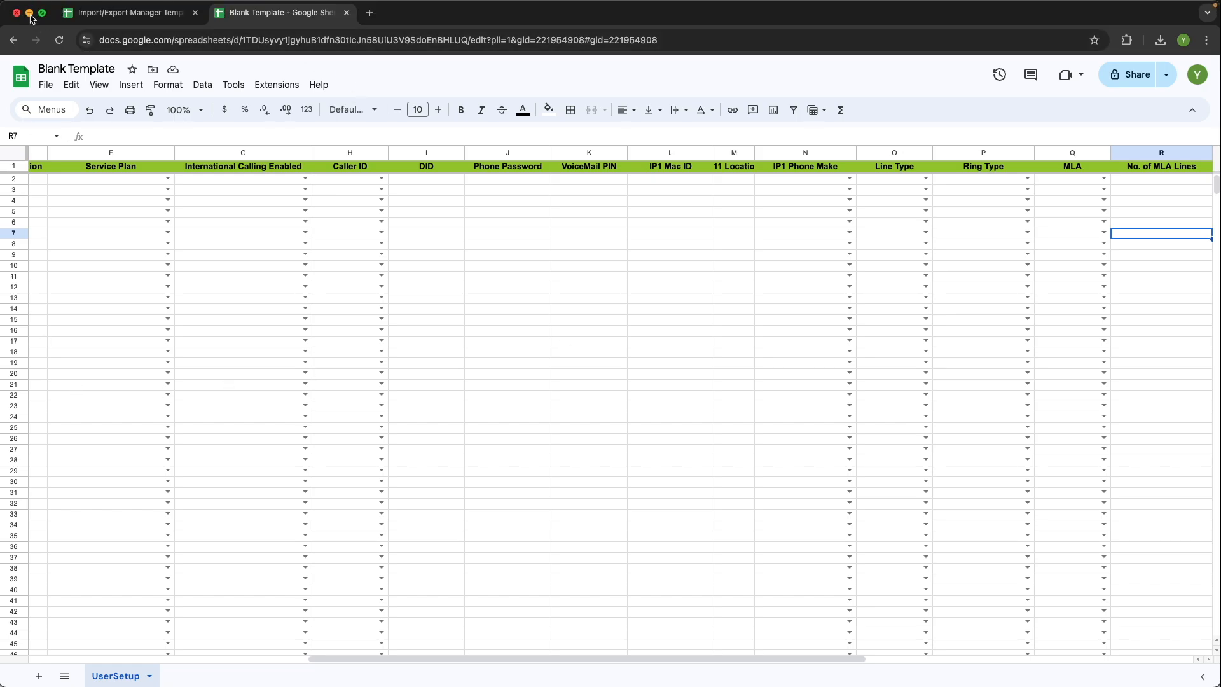
Step: Return to the PanTerra admin portal and read the instructions for filling the Enterprise Administration Template, then close them
click(29, 13)
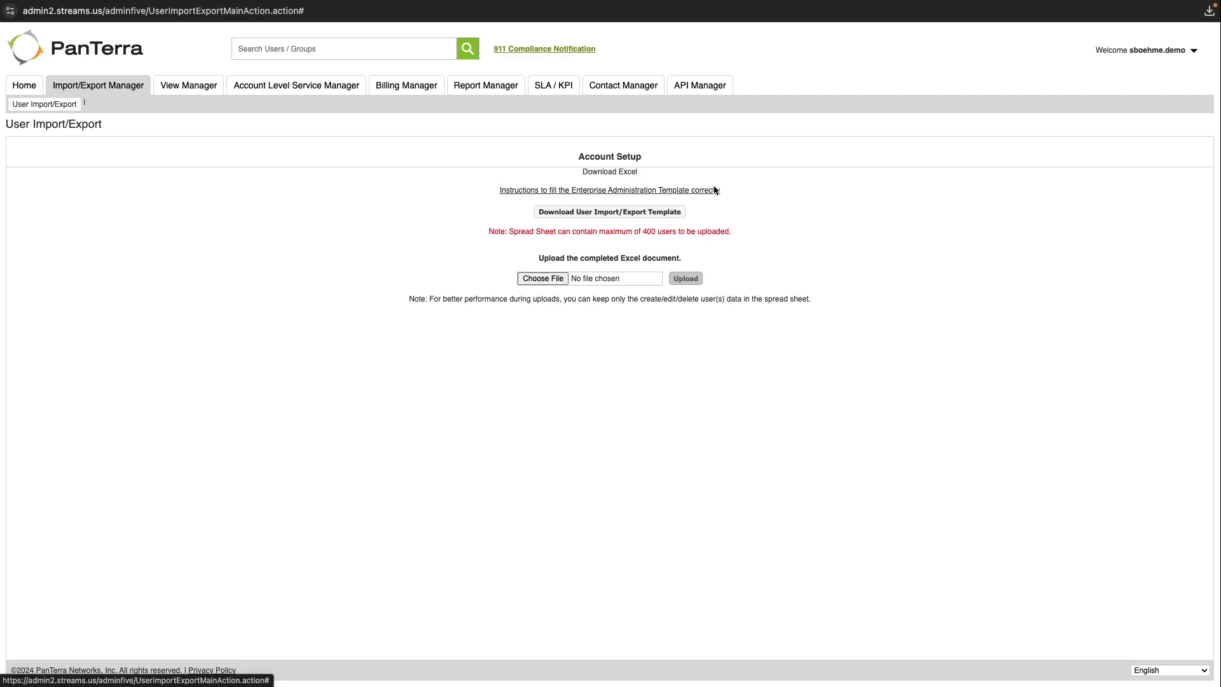
click(702, 189)
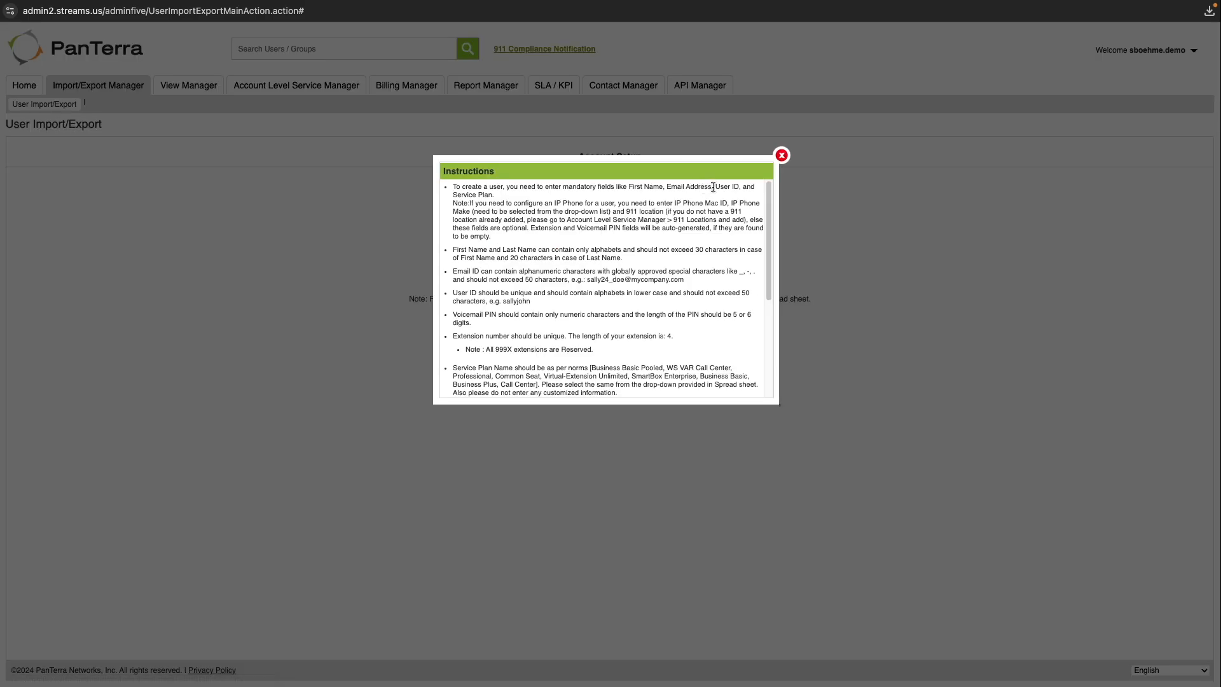
scroll(773, 188, down, 6)
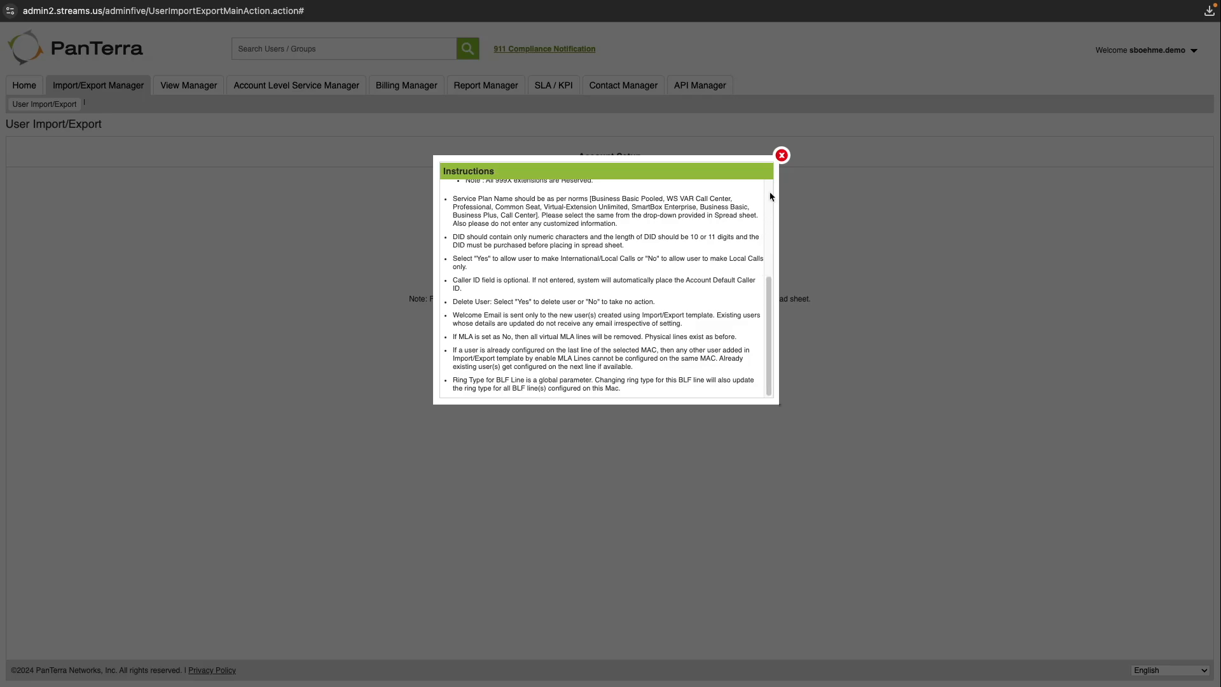
click(781, 155)
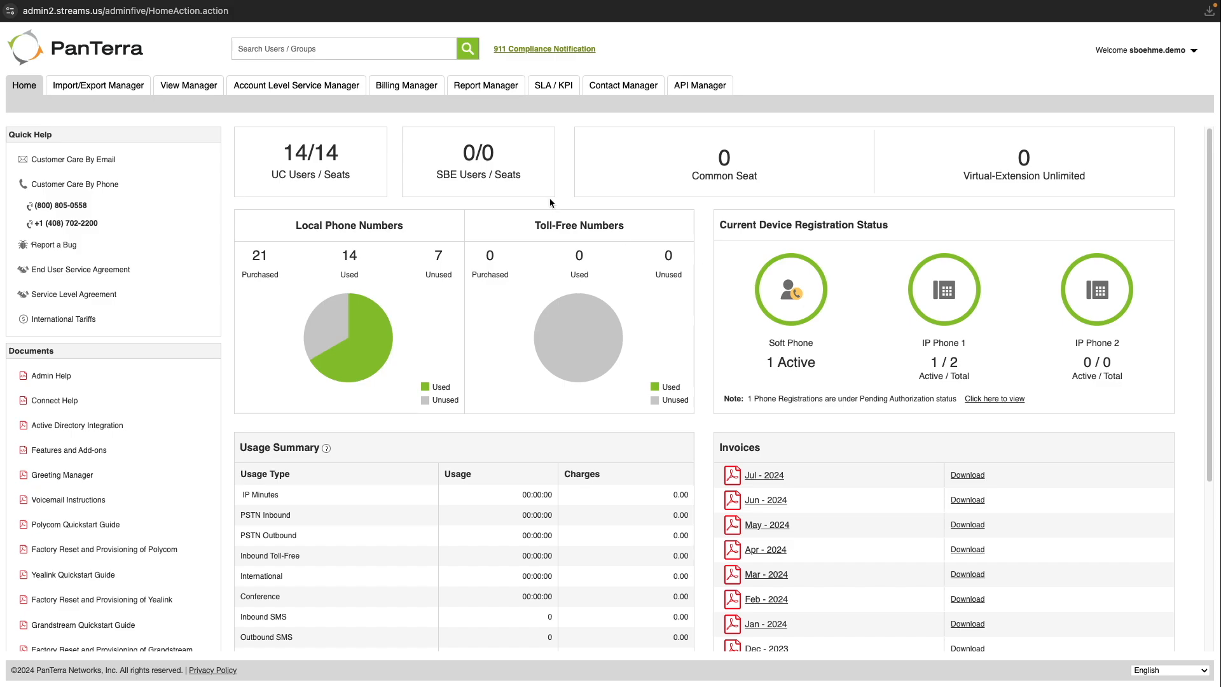
Step: Open the Users view in View Manager and start creating a new user
click(181, 92)
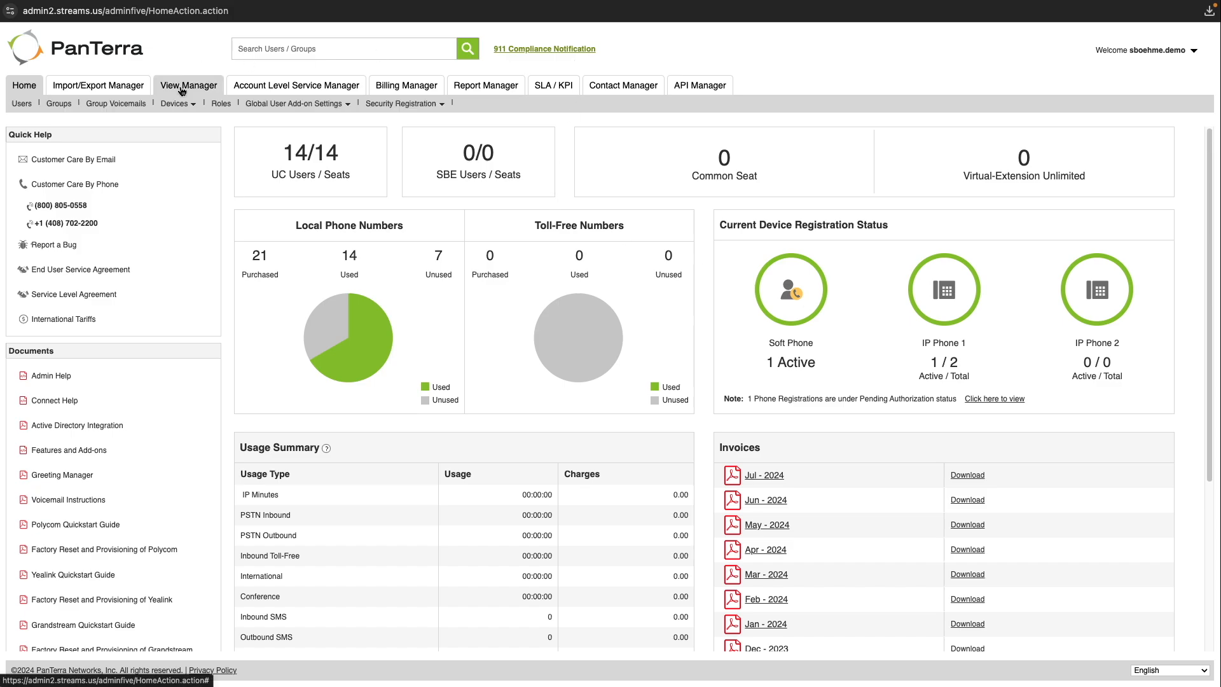
click(30, 105)
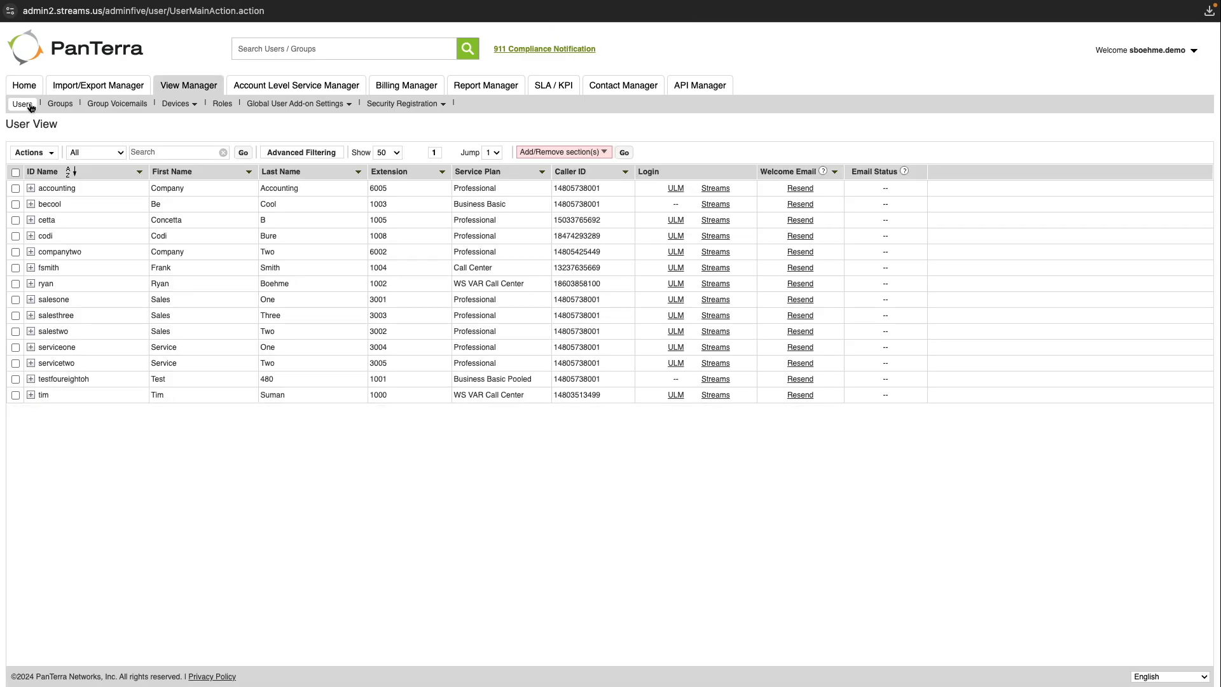
click(51, 154)
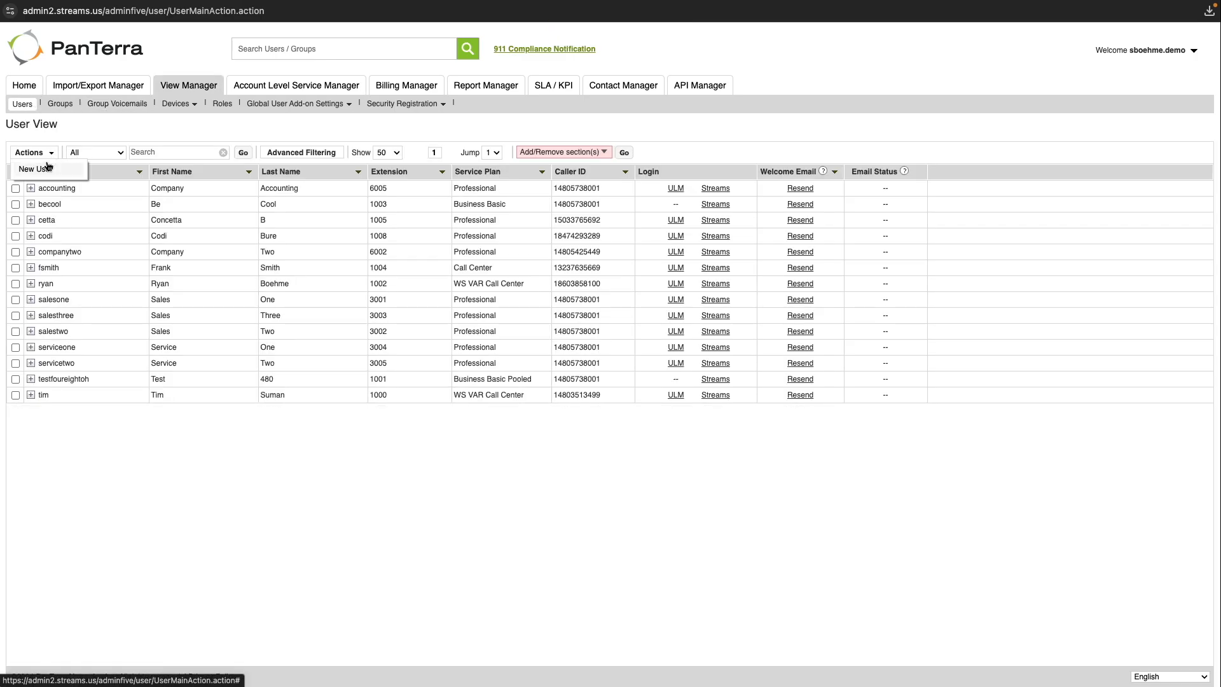
click(35, 169)
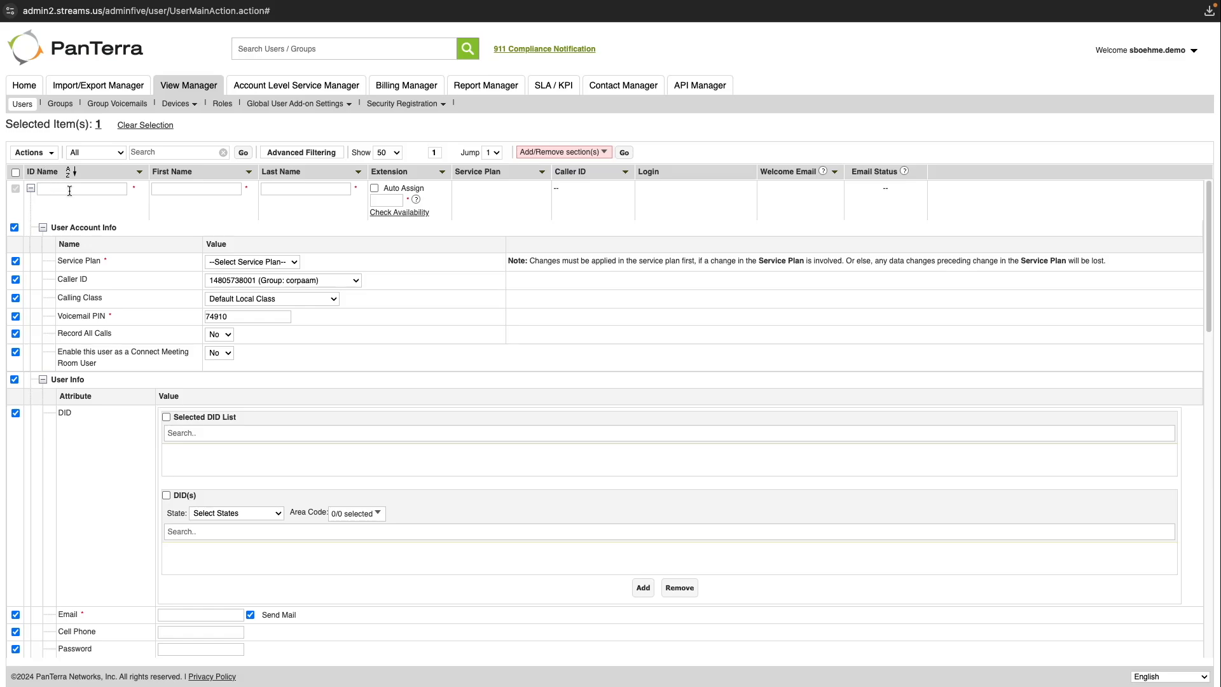
Step: Enter the new user's ID name, first name and last name
click(56, 189)
text(jdoe)
click(178, 189)
text(John)
key(Tab)
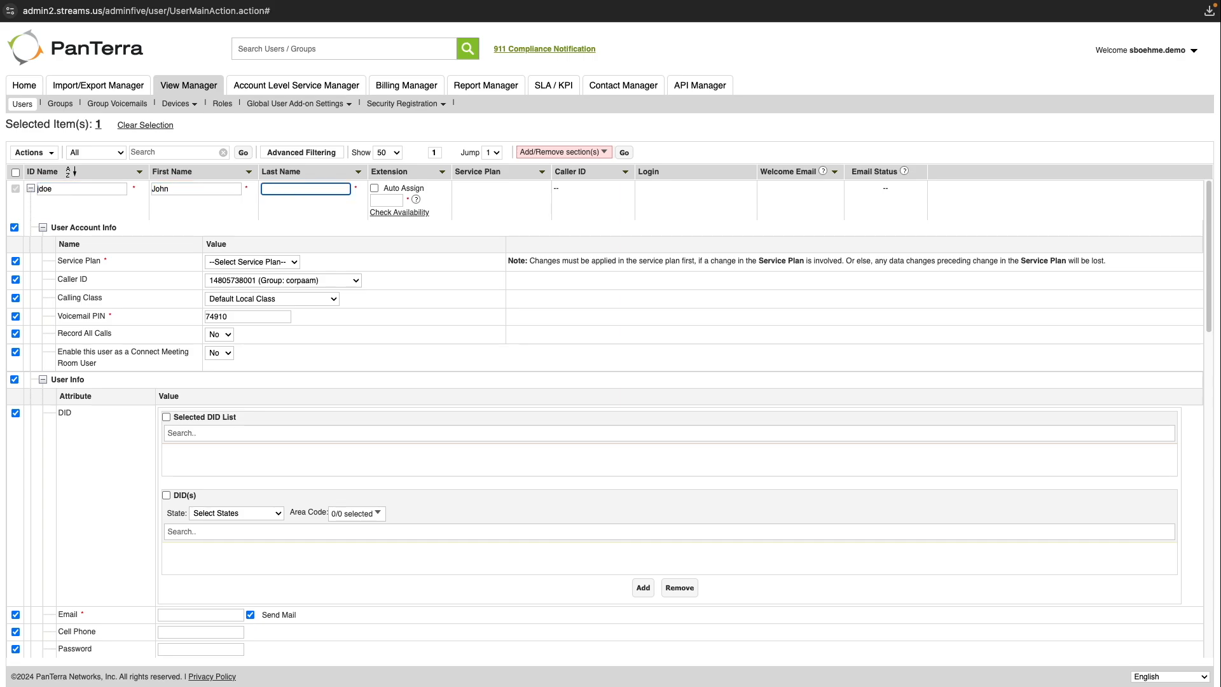
text(Doe)
Step: Auto-assign the new user's extension and set the service plan to Business Plus - $24.95
click(375, 189)
click(396, 201)
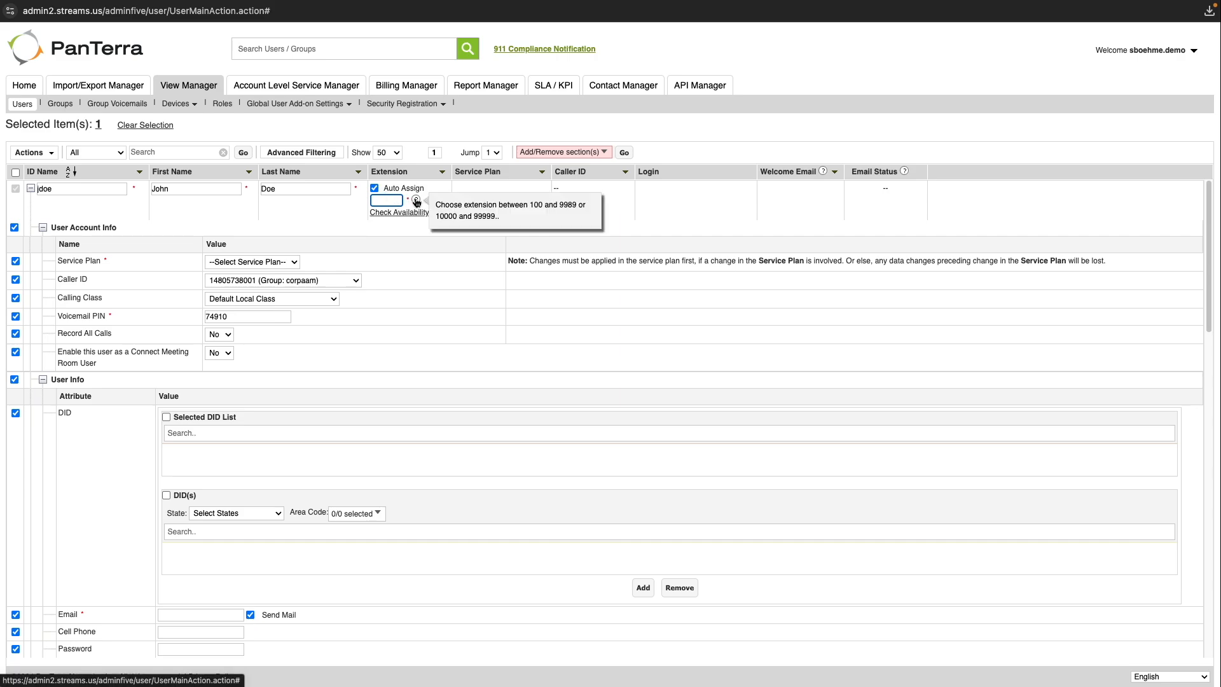
click(499, 231)
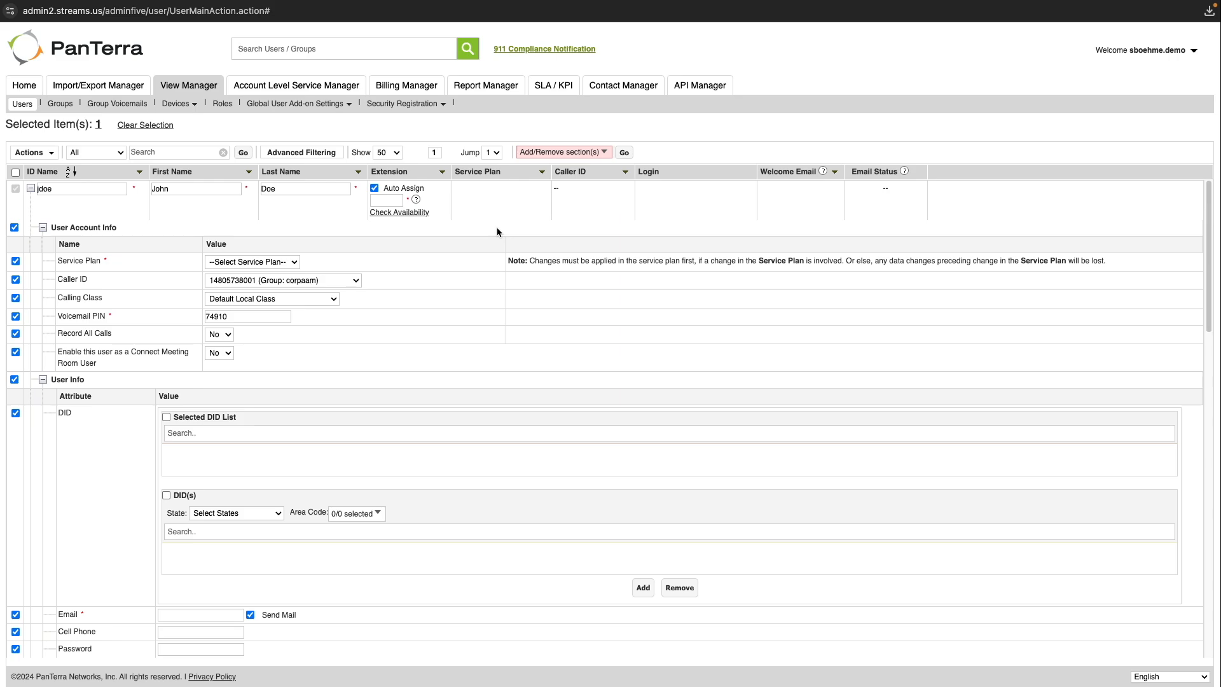
click(282, 263)
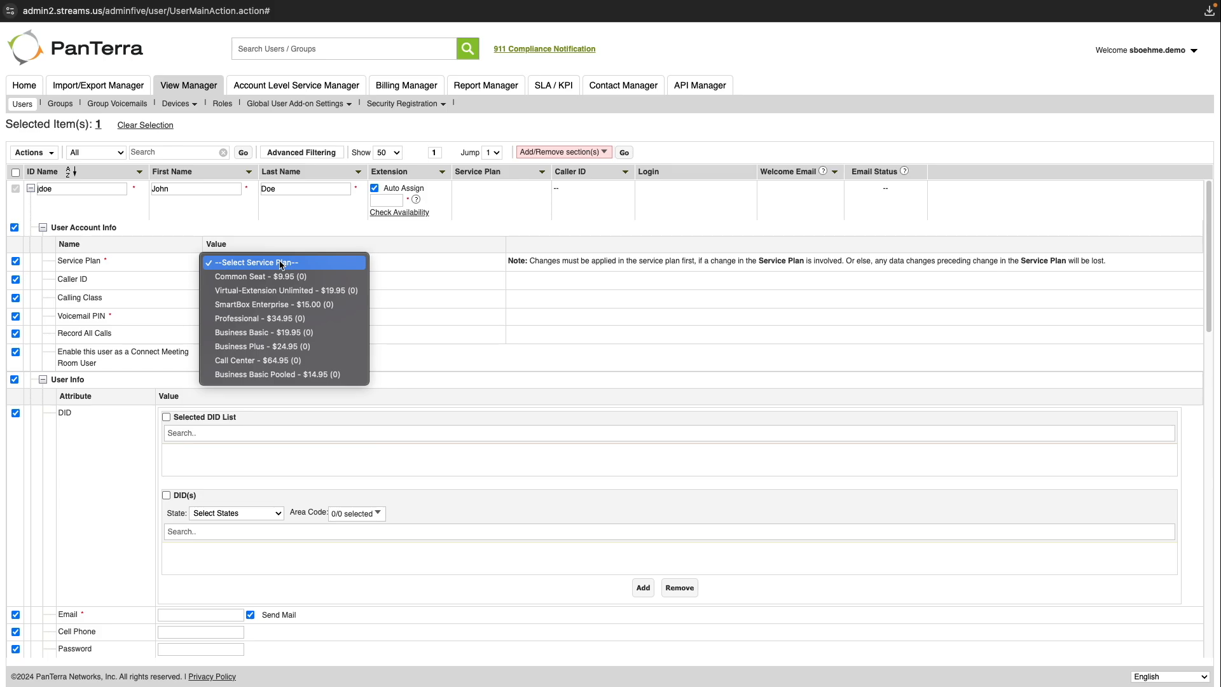
click(304, 347)
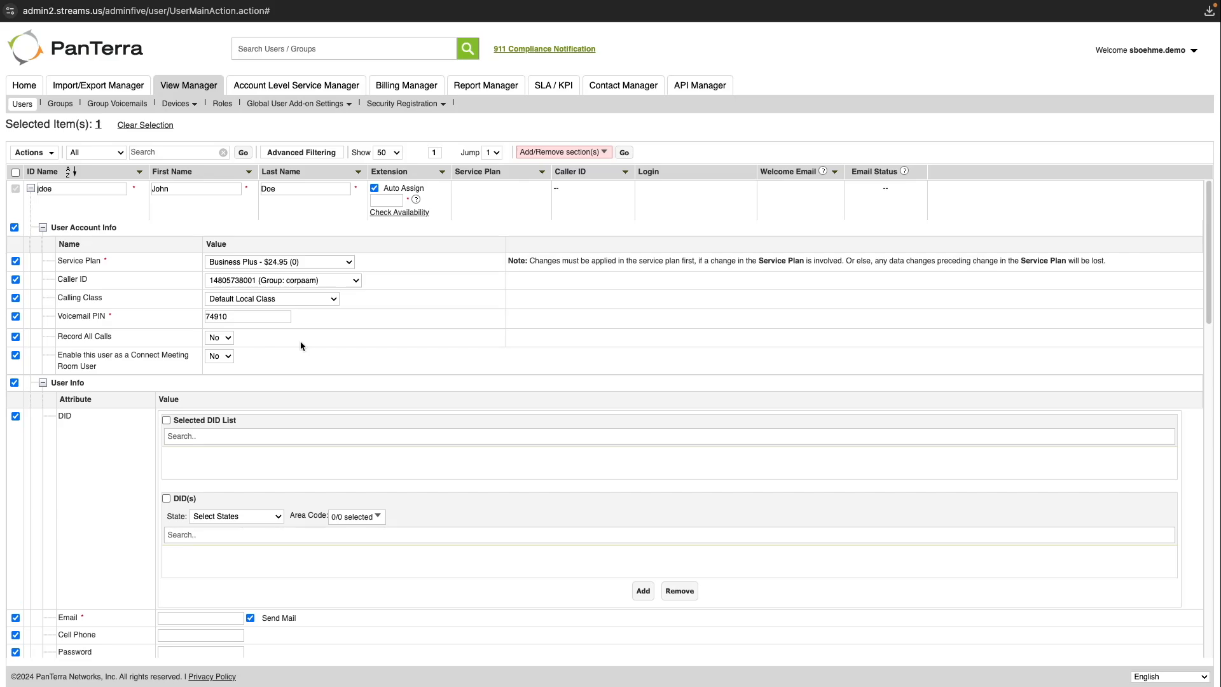
Step: Review the new user's Voicemail PIN field and leave Record All Calls and the Connect Meeting Room User option at No
click(284, 316)
scroll(283, 318, down, 1)
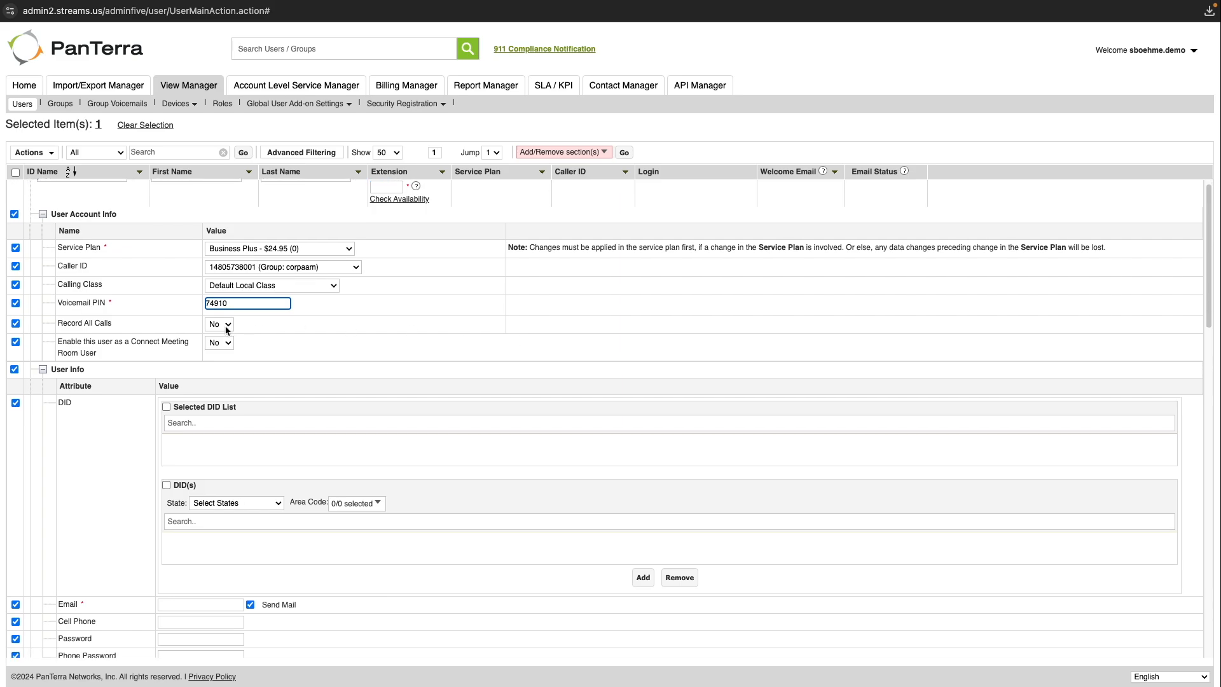
click(227, 325)
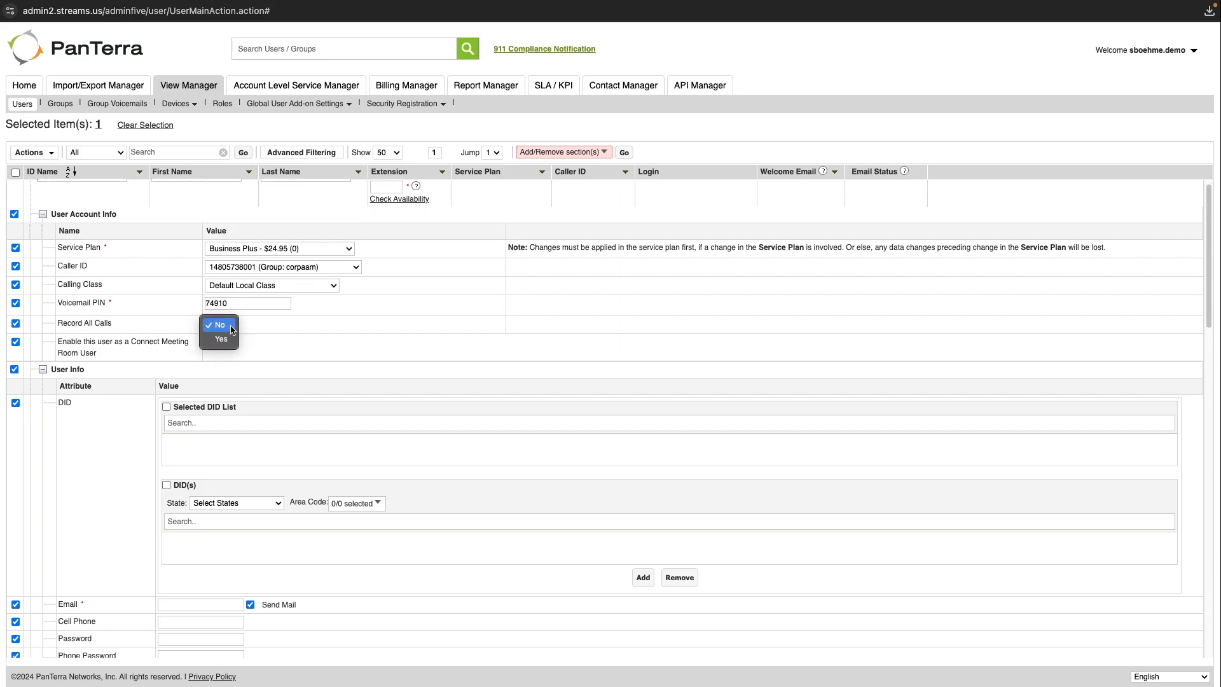
click(232, 328)
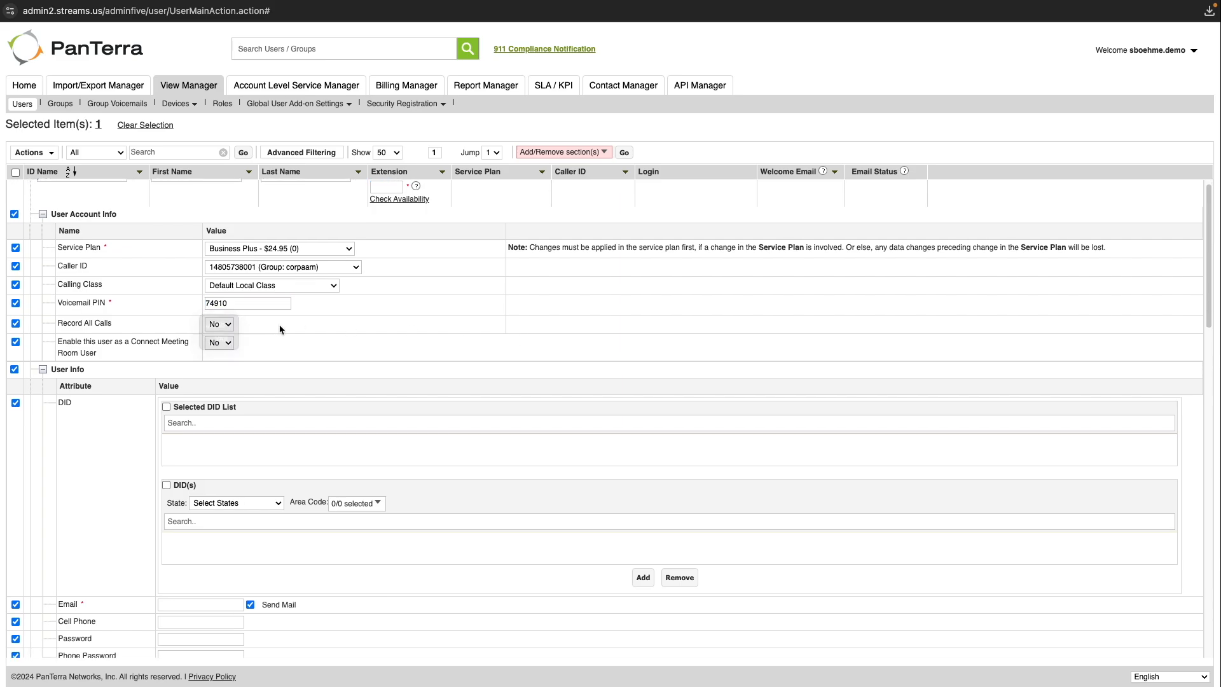
click(223, 350)
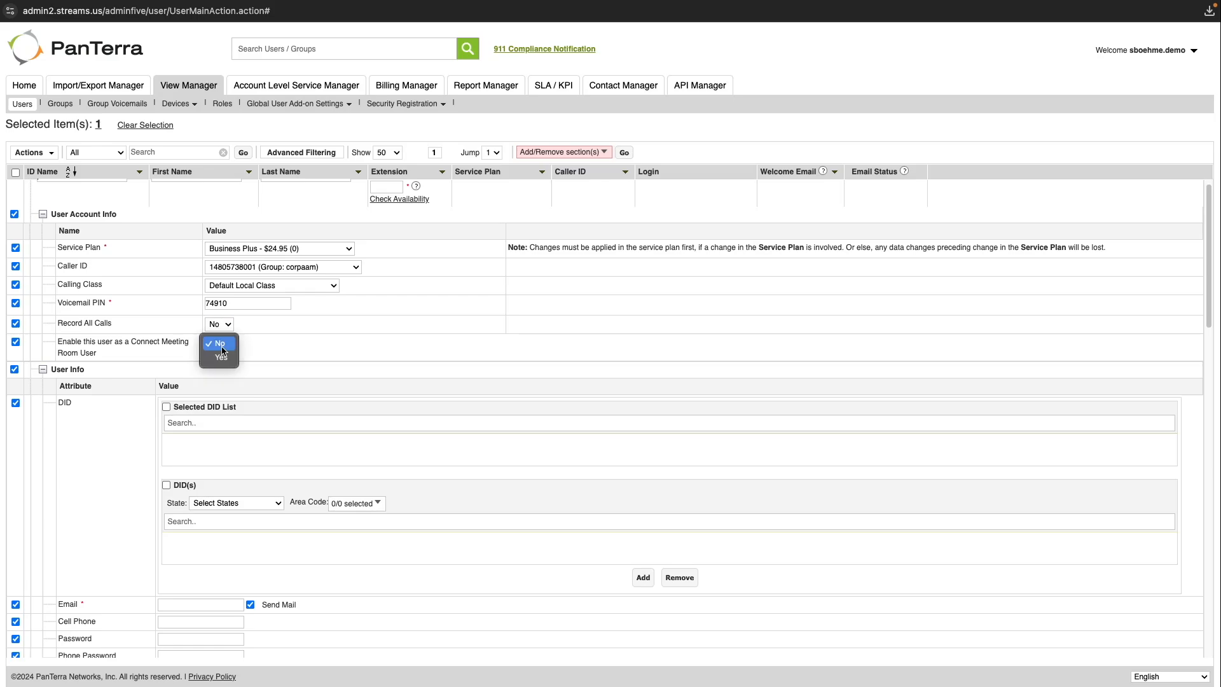
click(383, 323)
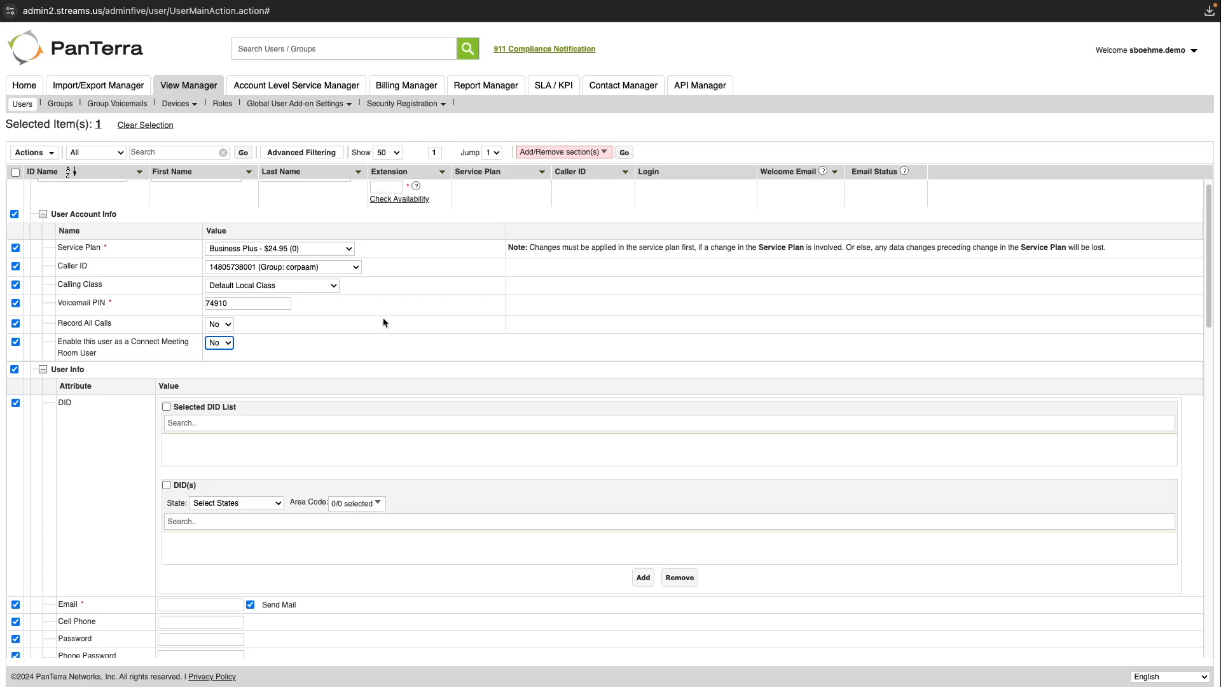
Step: Enter the new user's email address in the User Info section, leaving Send Mail enabled
scroll(383, 322, down, 5)
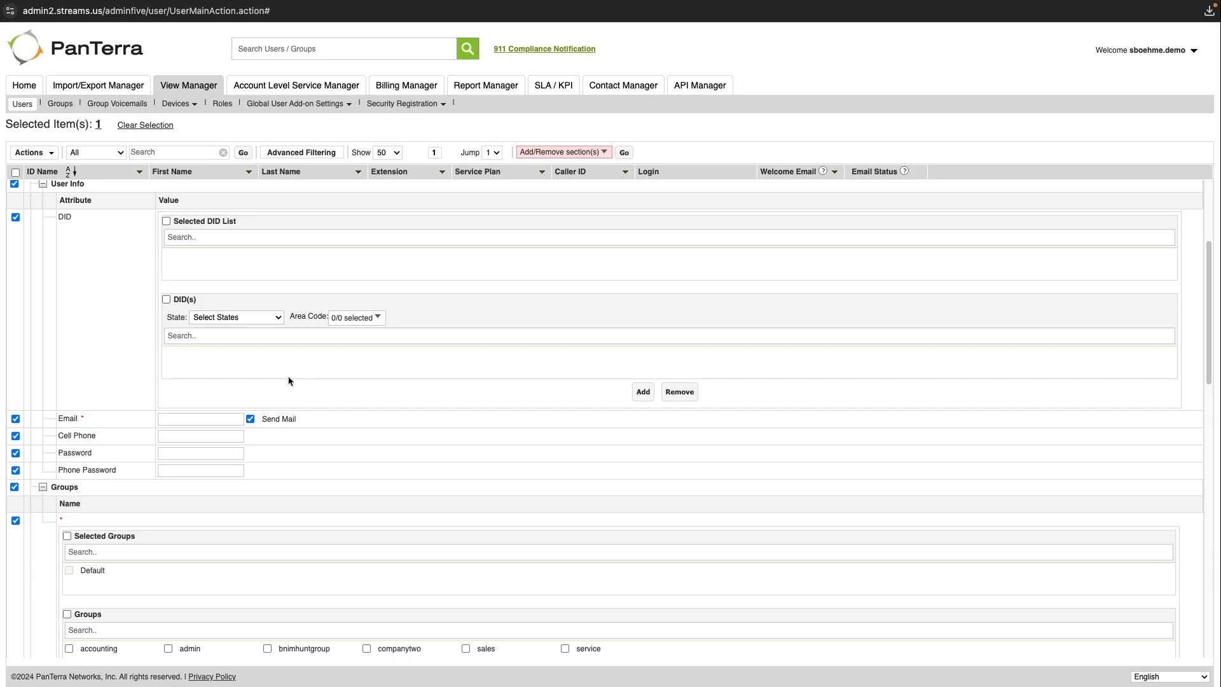
click(231, 419)
scroll(231, 419, up, 5)
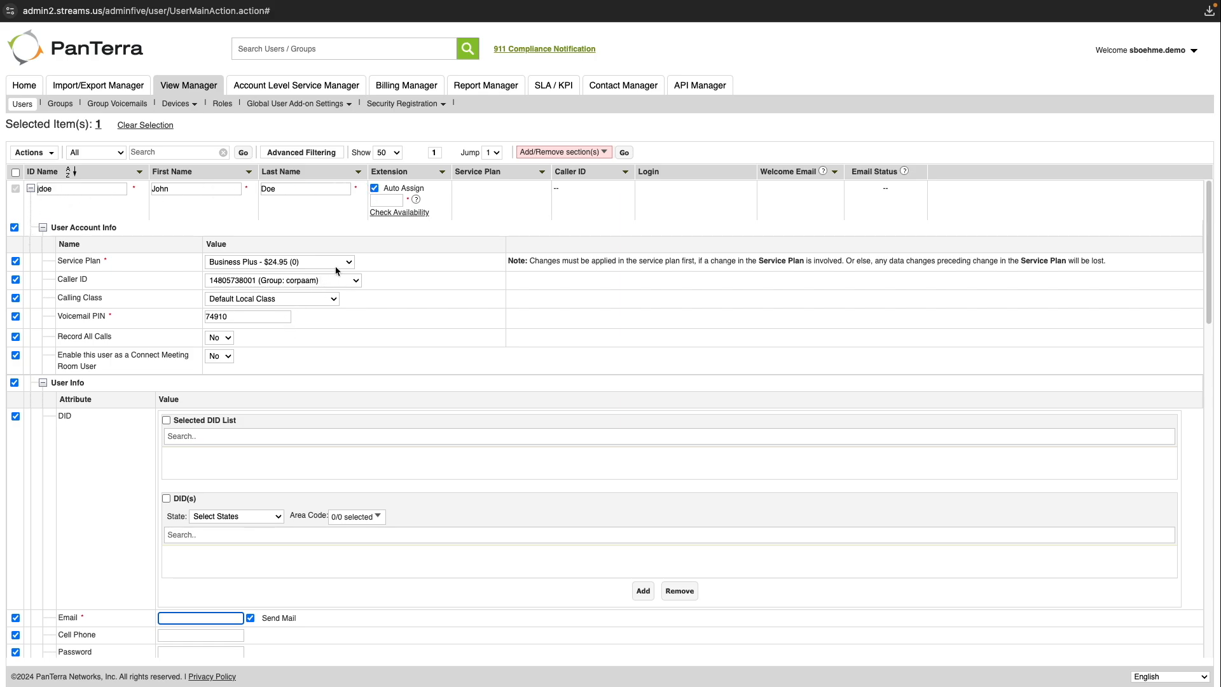
scroll(336, 270, down, 3)
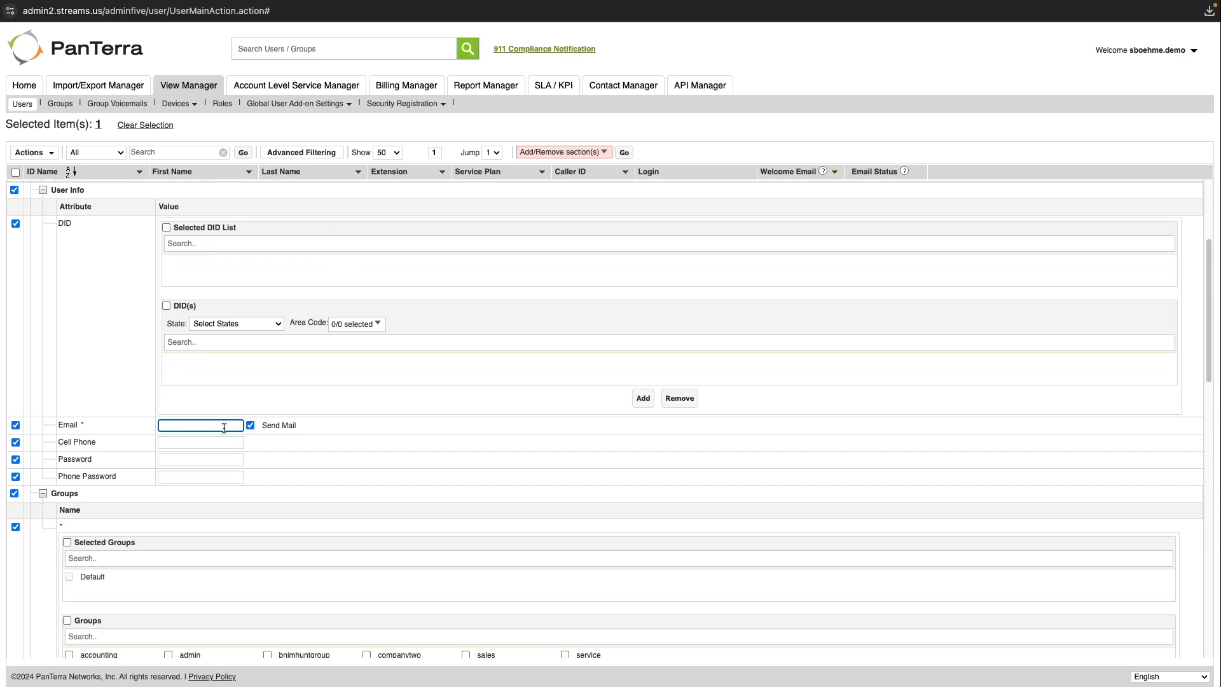
text(doe@domain.com)
Step: Review the Groups, Available Add-ons, Billing Groups and Roles sections of the new user form
scroll(502, 393, down, 5)
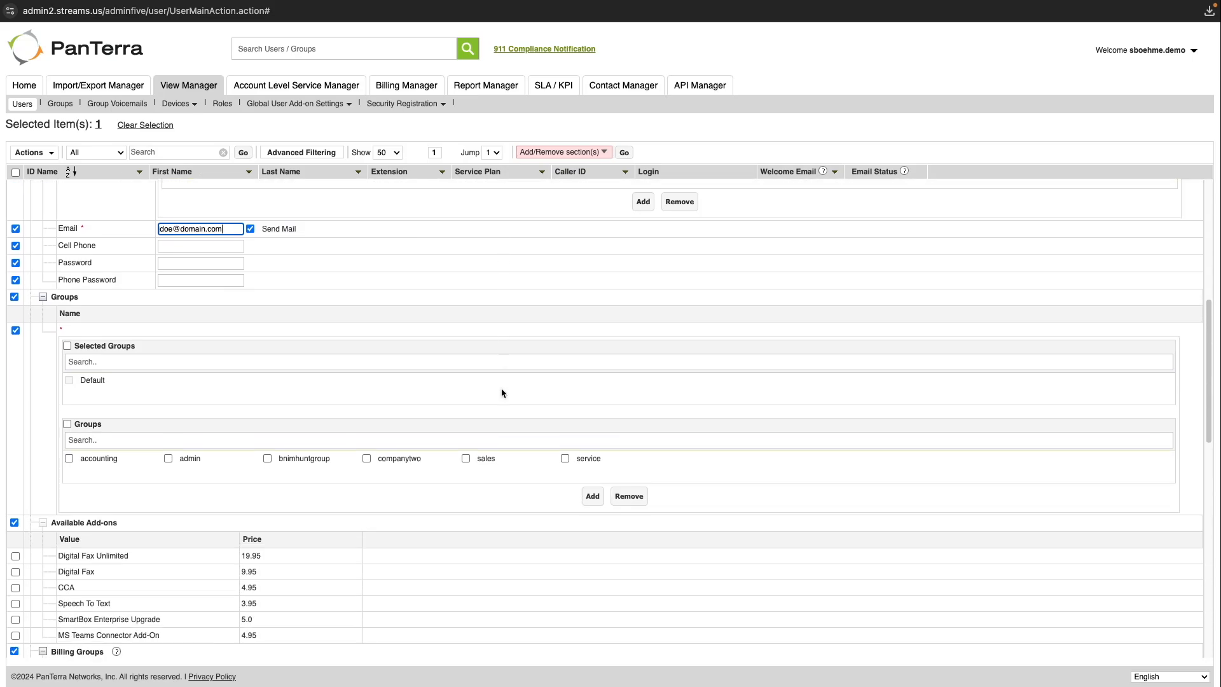
scroll(503, 393, down, 3)
scroll(502, 393, down, 3)
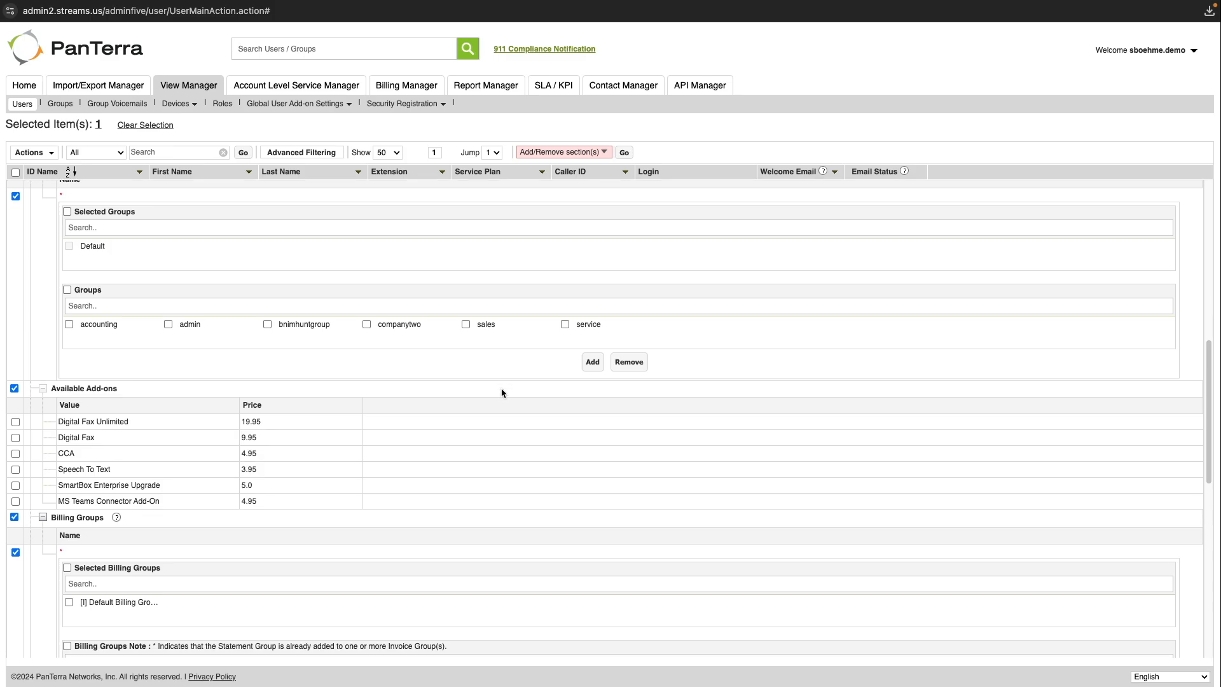
scroll(502, 393, down, 12)
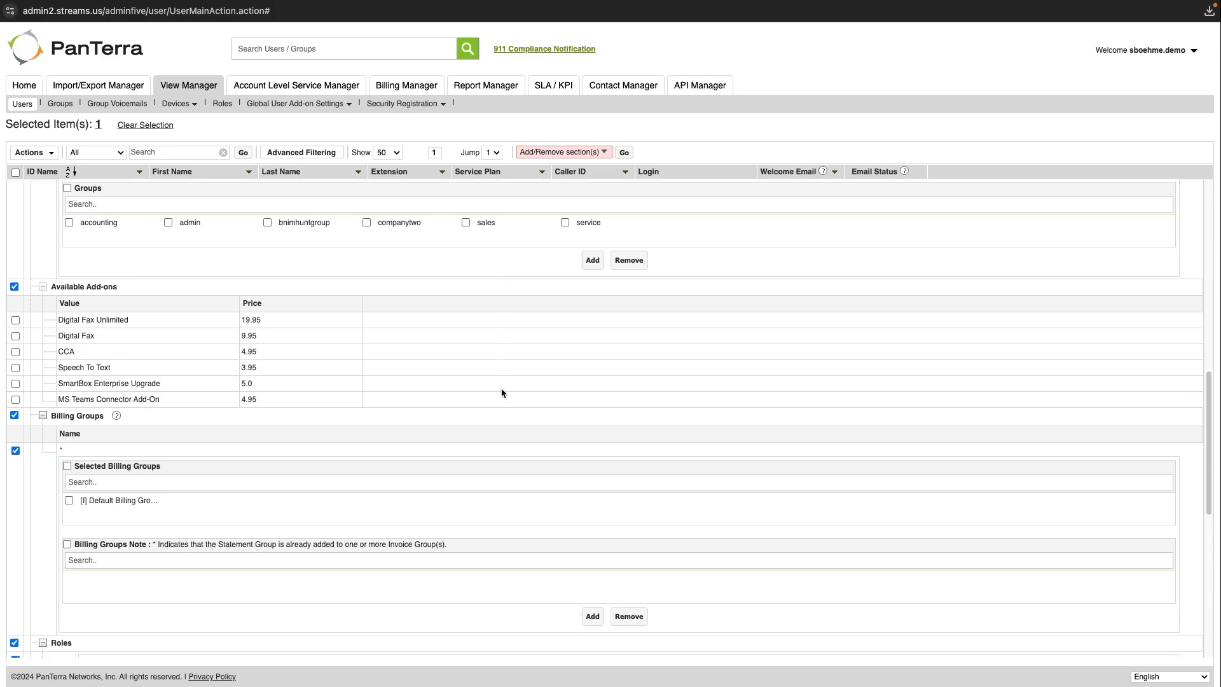
scroll(502, 393, down, 1)
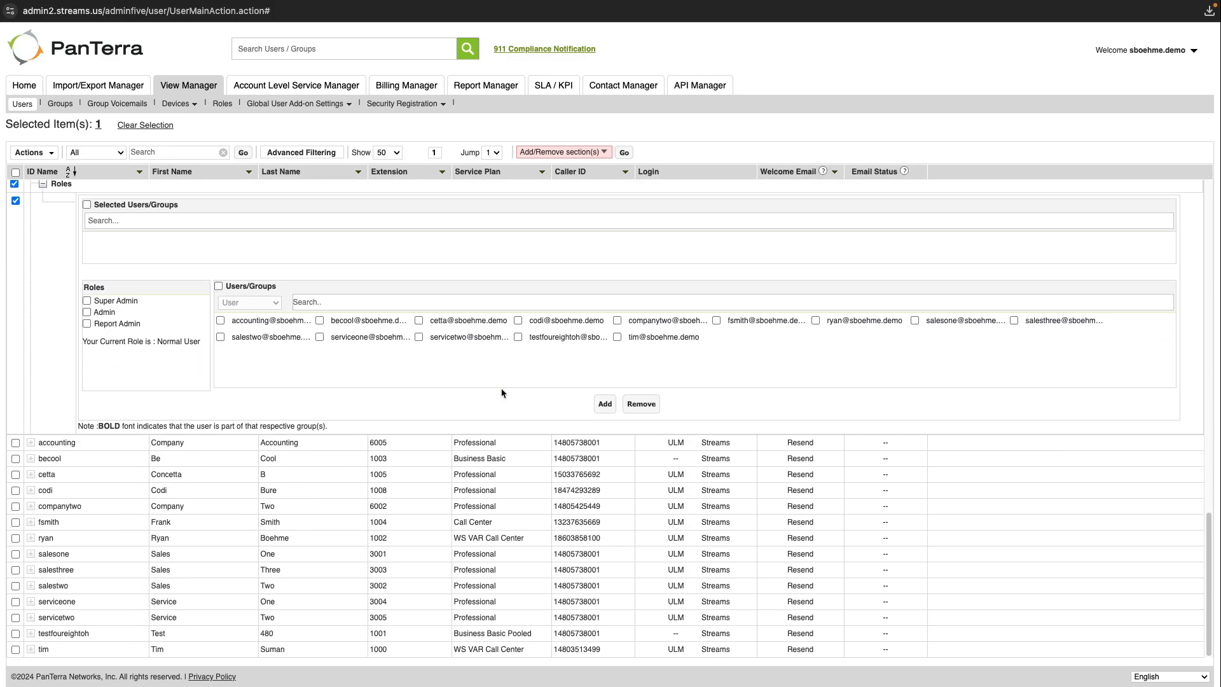
scroll(503, 393, up, 15)
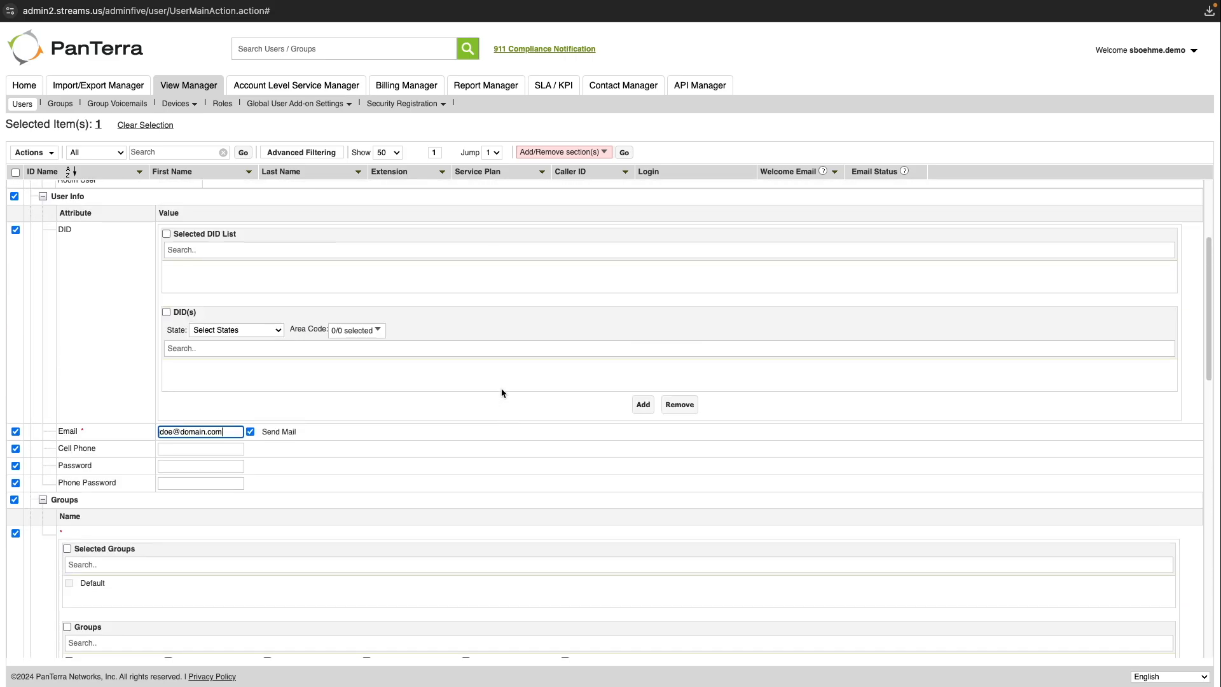
scroll(502, 393, up, 4)
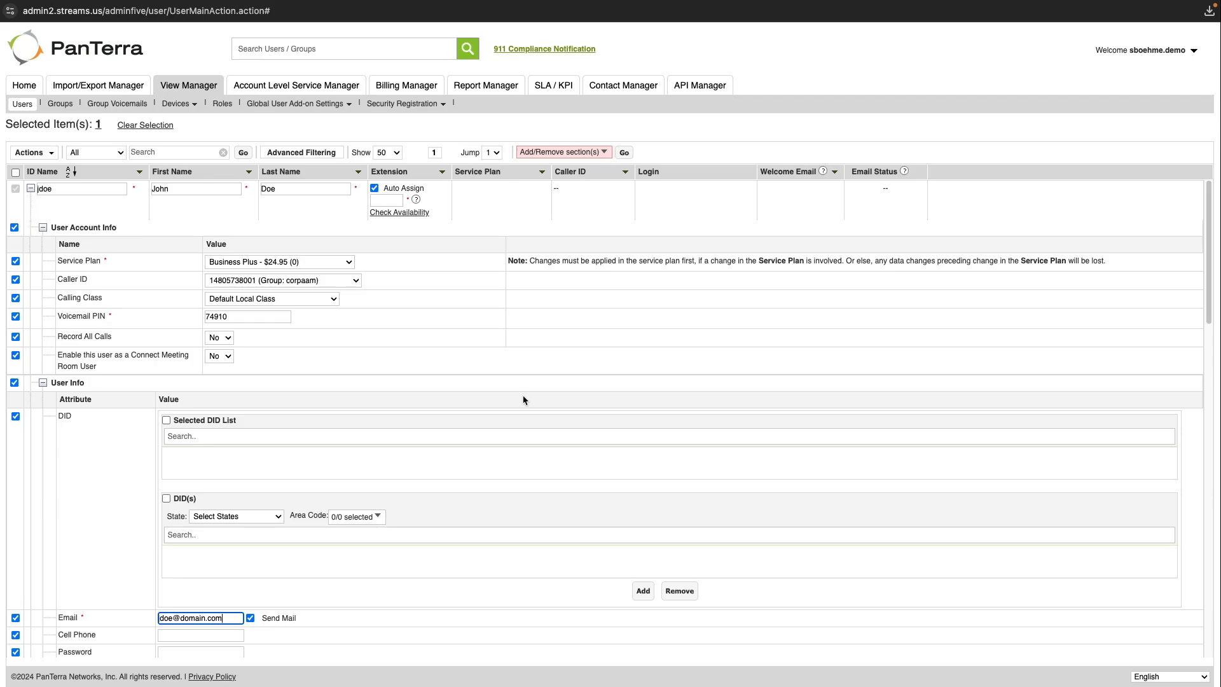
Step: Check the new user's ID name and save the new user
click(103, 192)
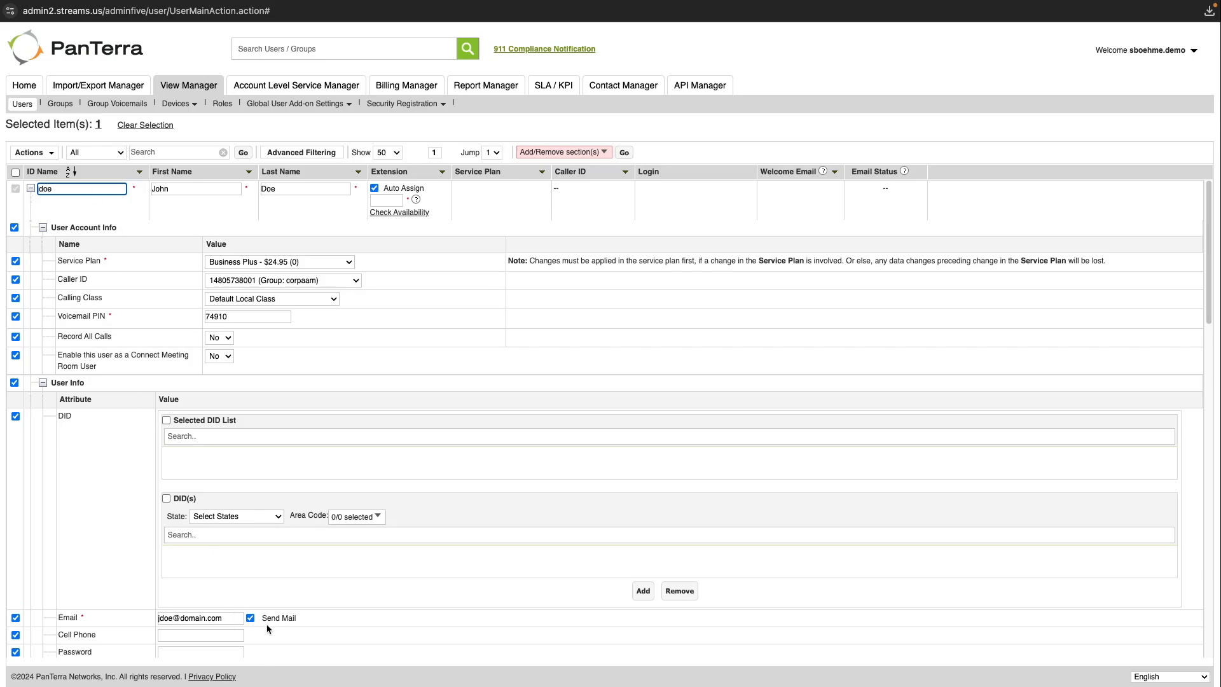
click(52, 156)
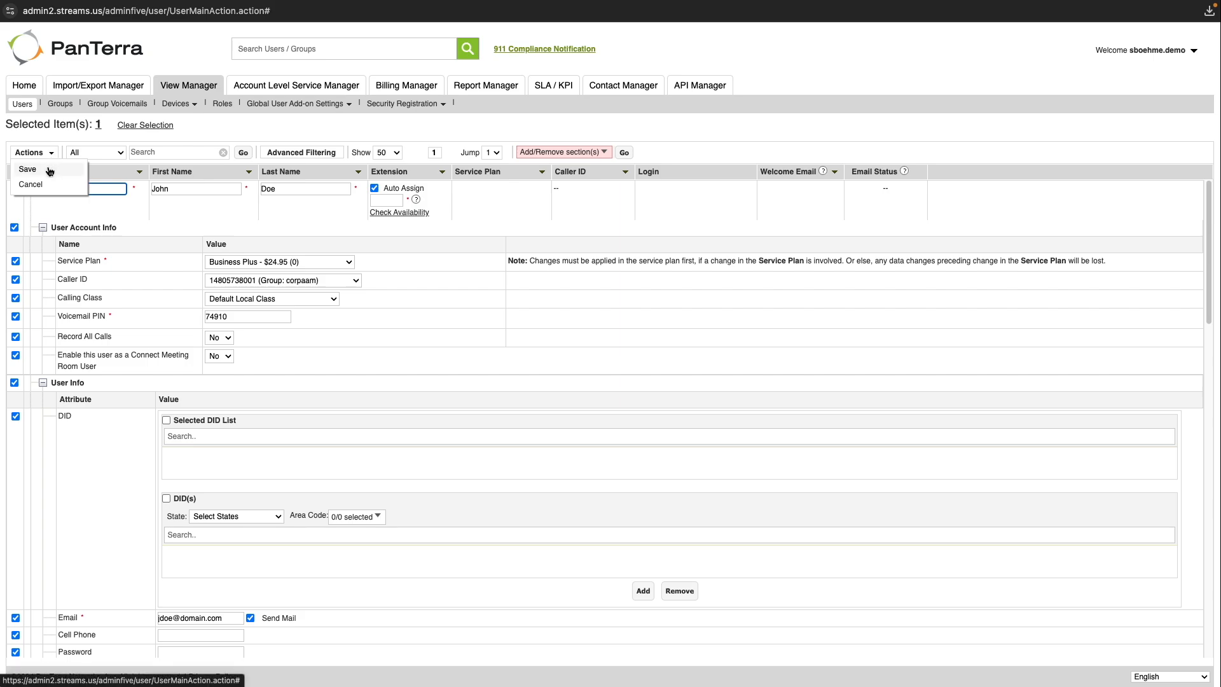
click(49, 170)
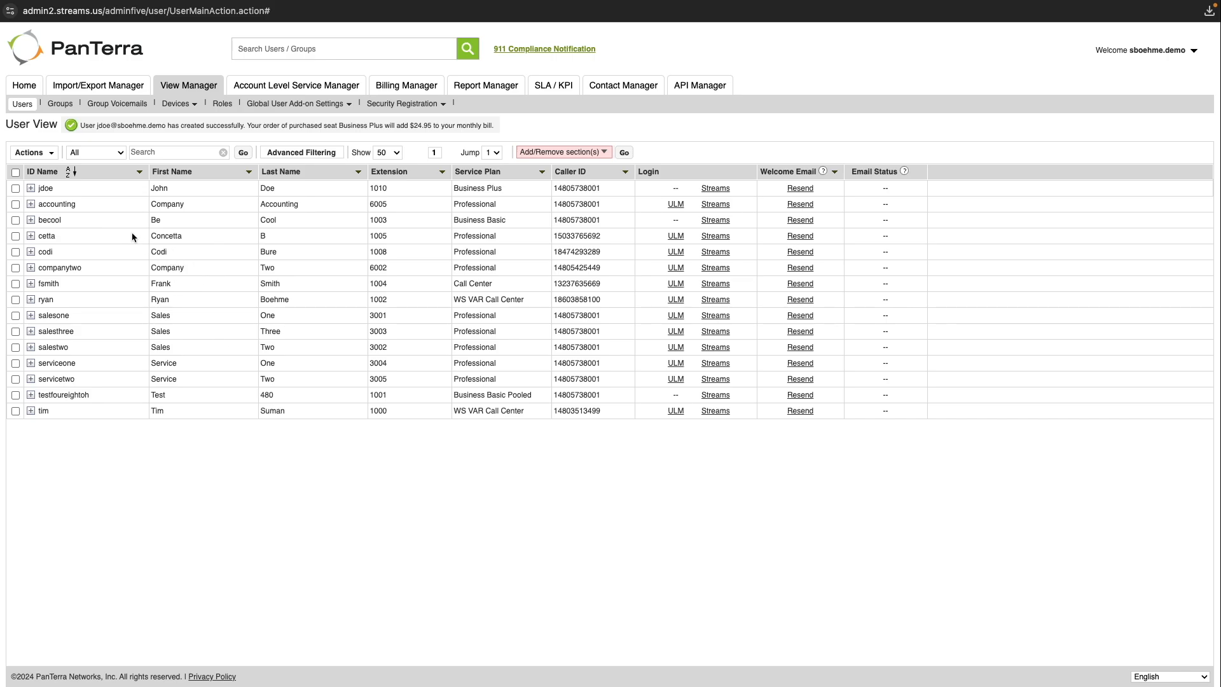
Step: Expand the saved user's User Info and view the service plan choices, keeping Business Plus - $24.95
click(32, 189)
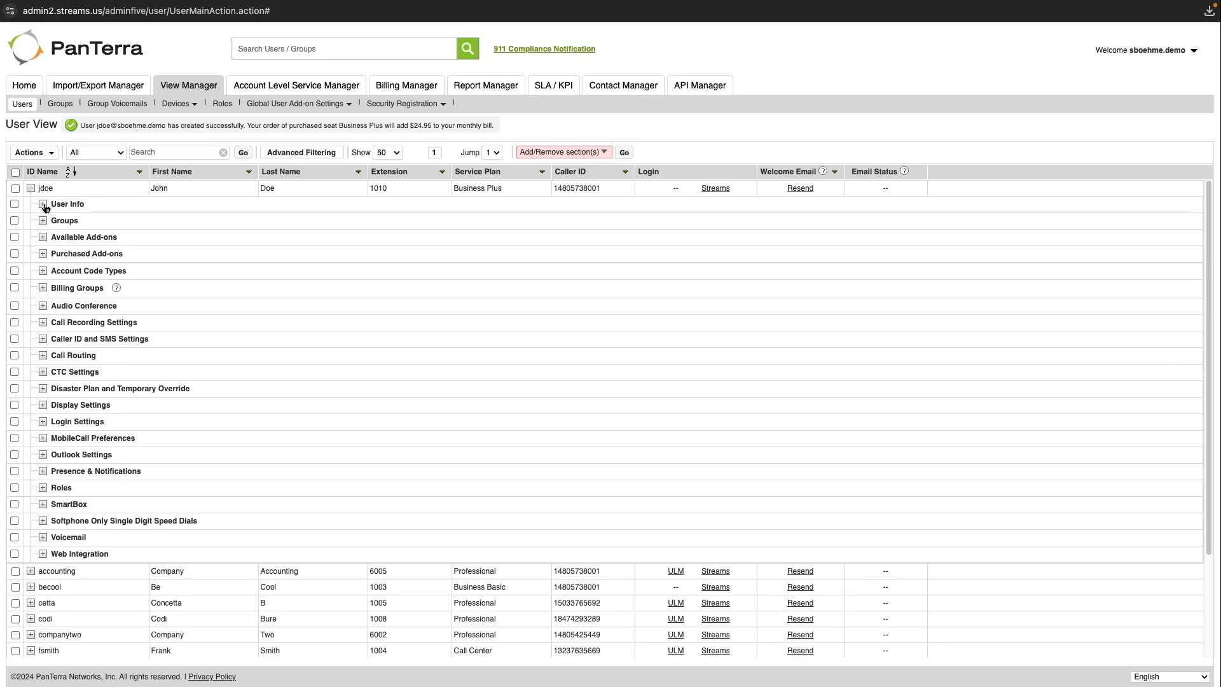
click(44, 205)
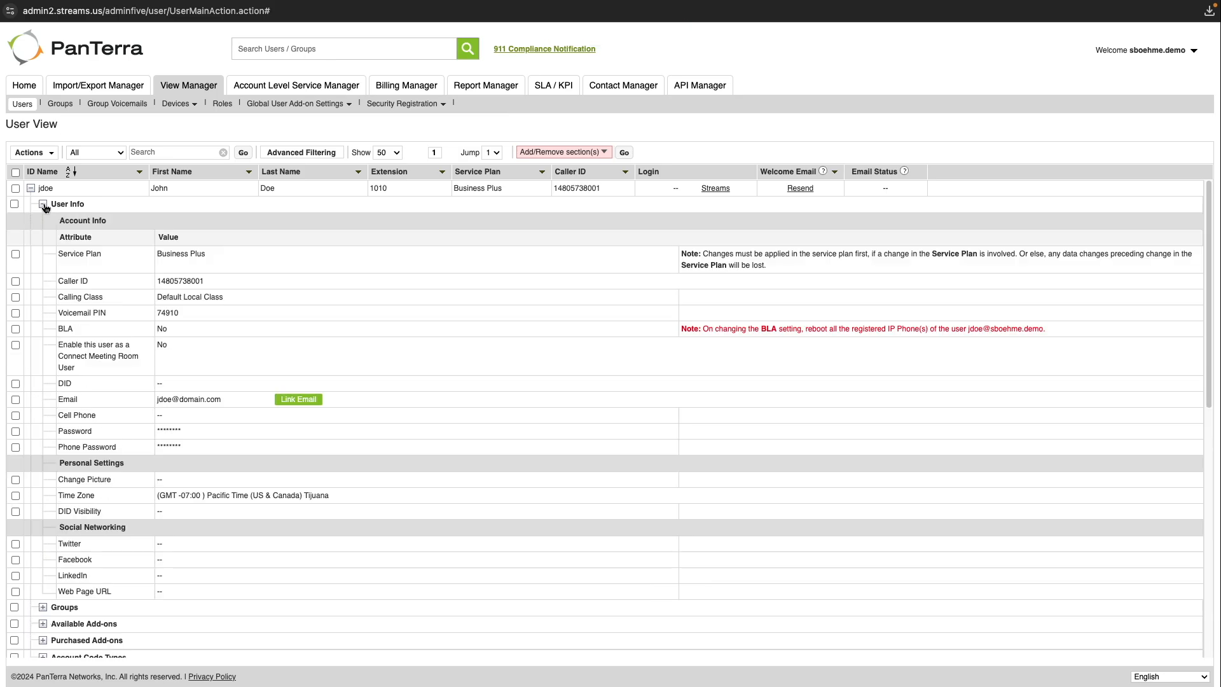
mouse_move(197, 258)
click(212, 256)
click(224, 261)
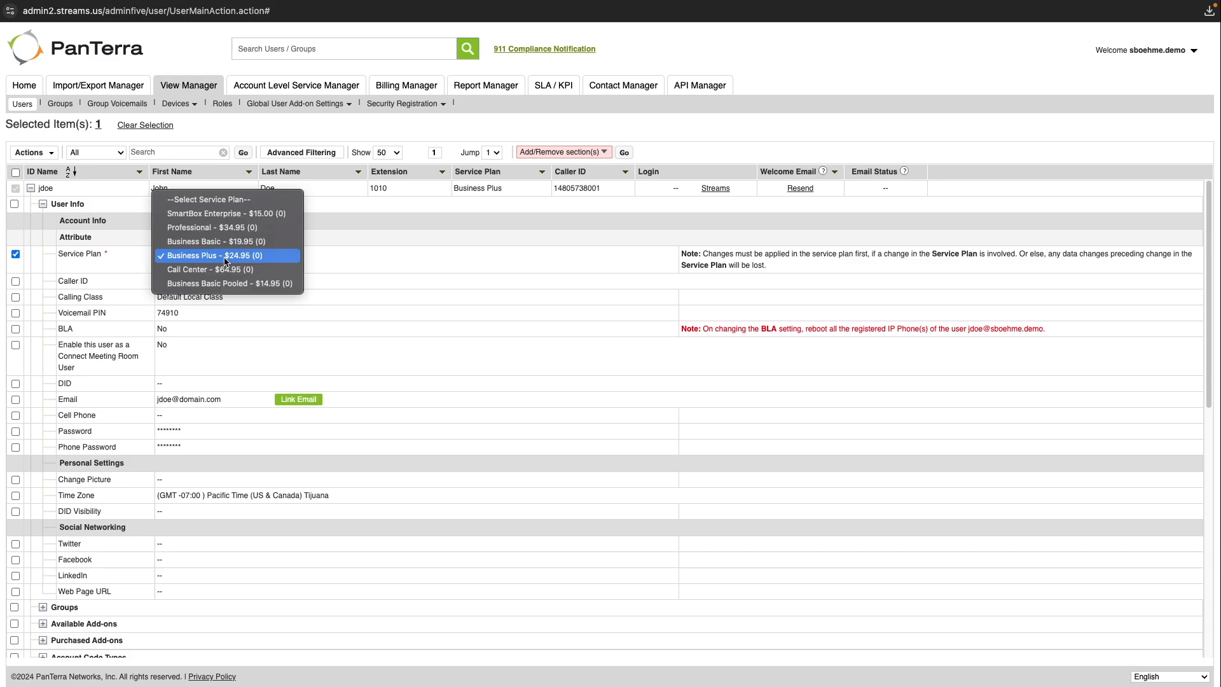
click(354, 270)
Step: Examine the user's remaining account info, personal settings and social networking fields, and collapse User Info
scroll(414, 292, down, 1)
mouse_move(191, 302)
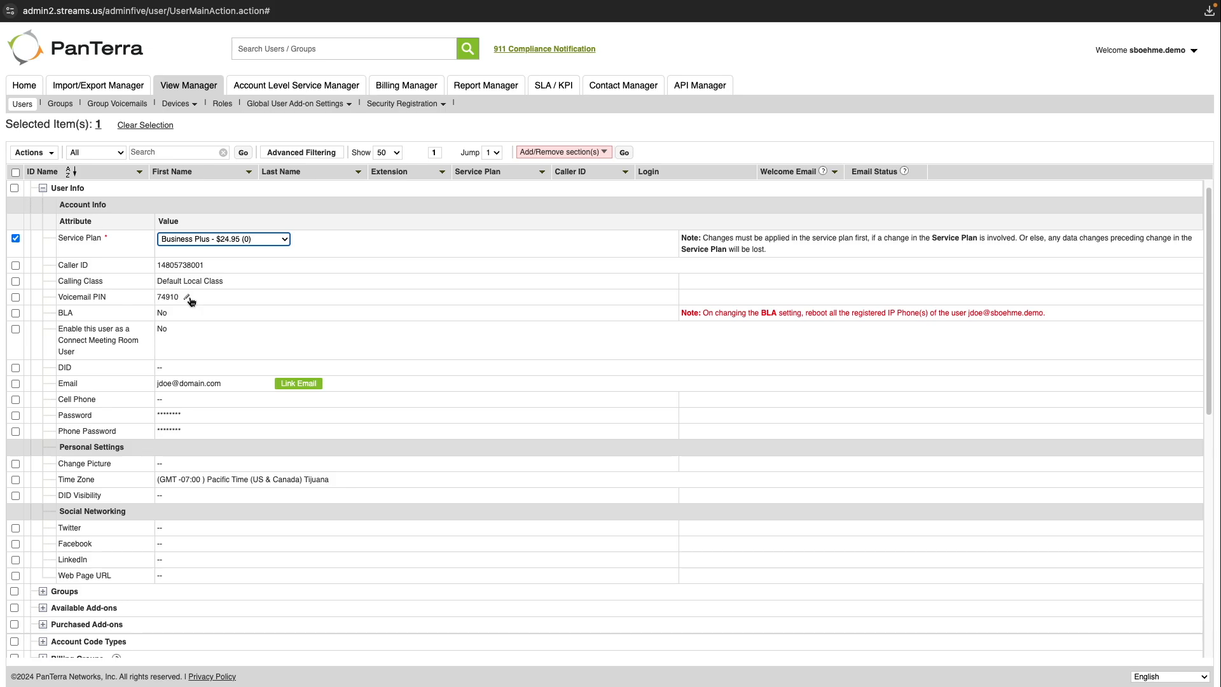
scroll(514, 306, down, 3)
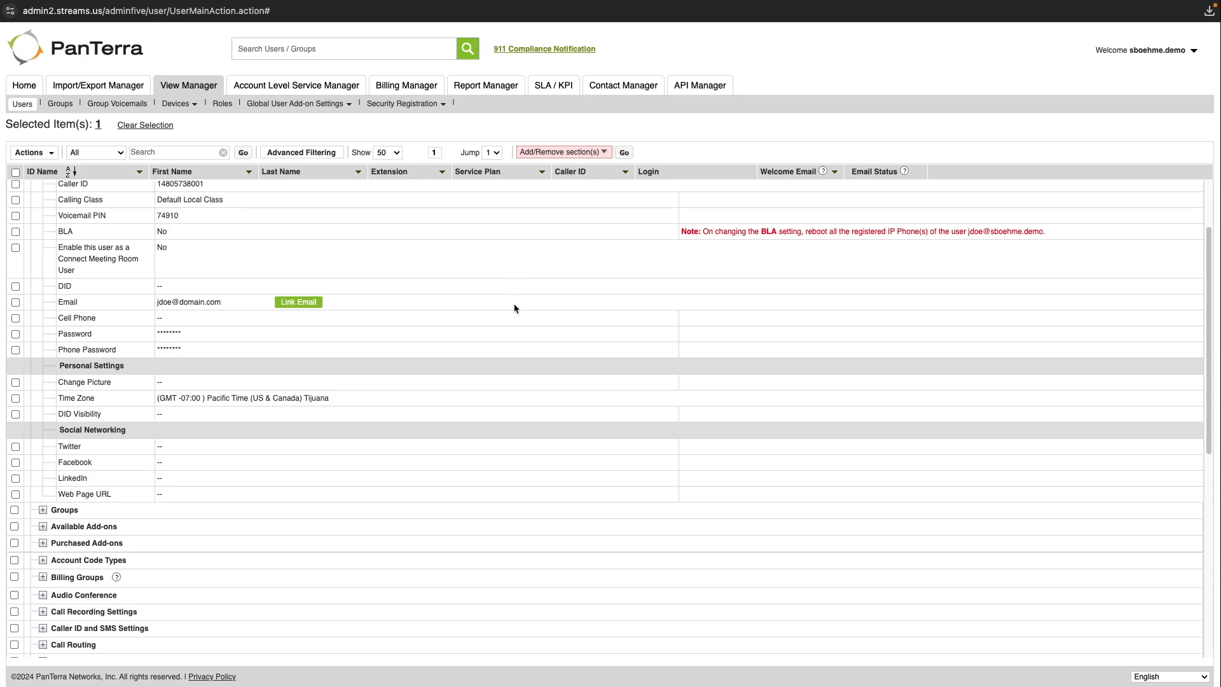
scroll(515, 308, down, 3)
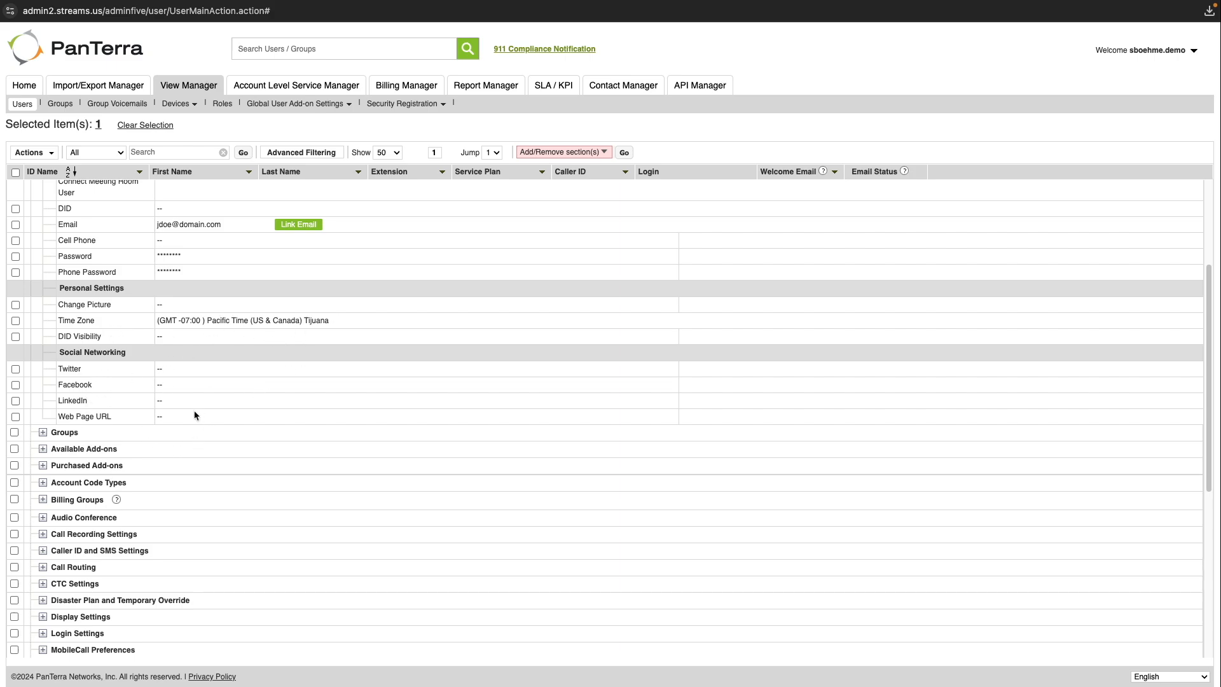
scroll(195, 414, down, 2)
scroll(41, 246, up, 5)
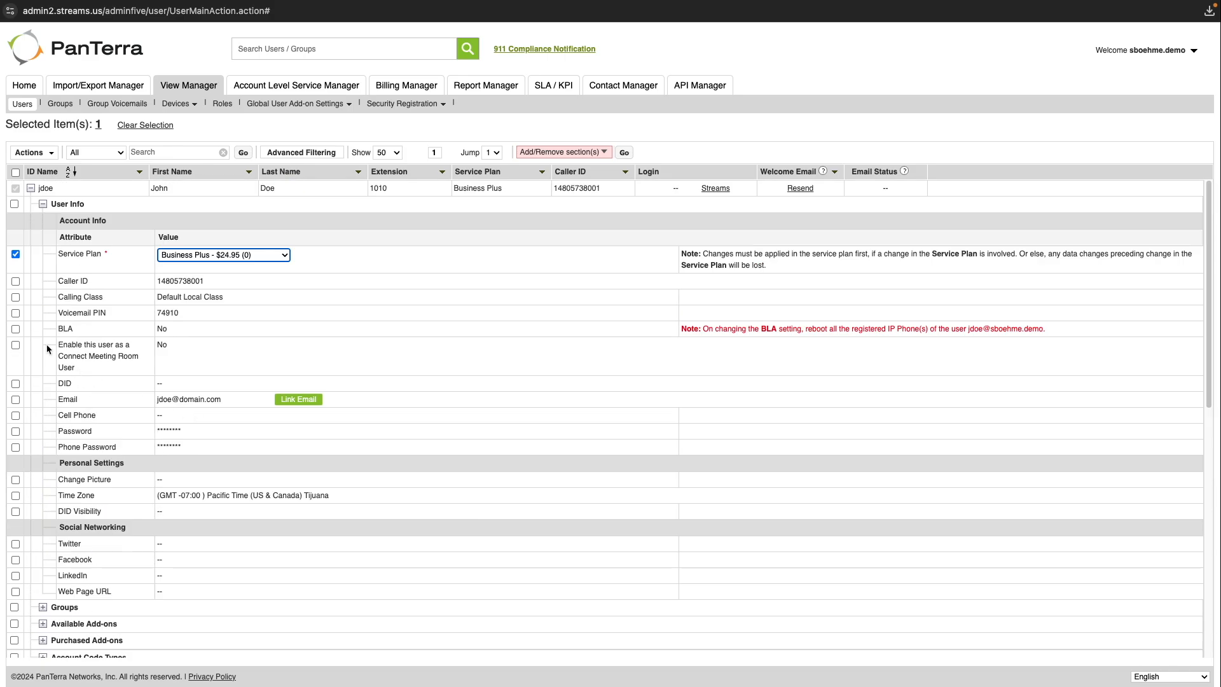
click(44, 204)
Step: Inspect the user's calling groups, available add-ons and purchased add-ons, collapsing each section after viewing
click(44, 220)
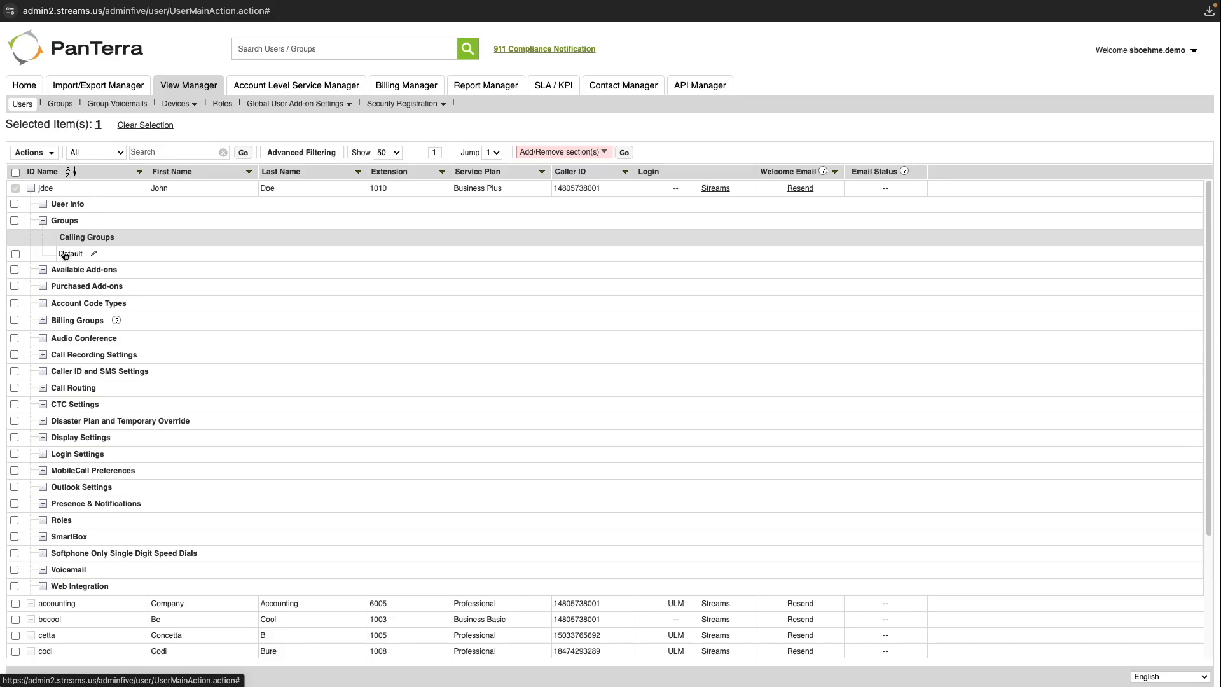
click(44, 221)
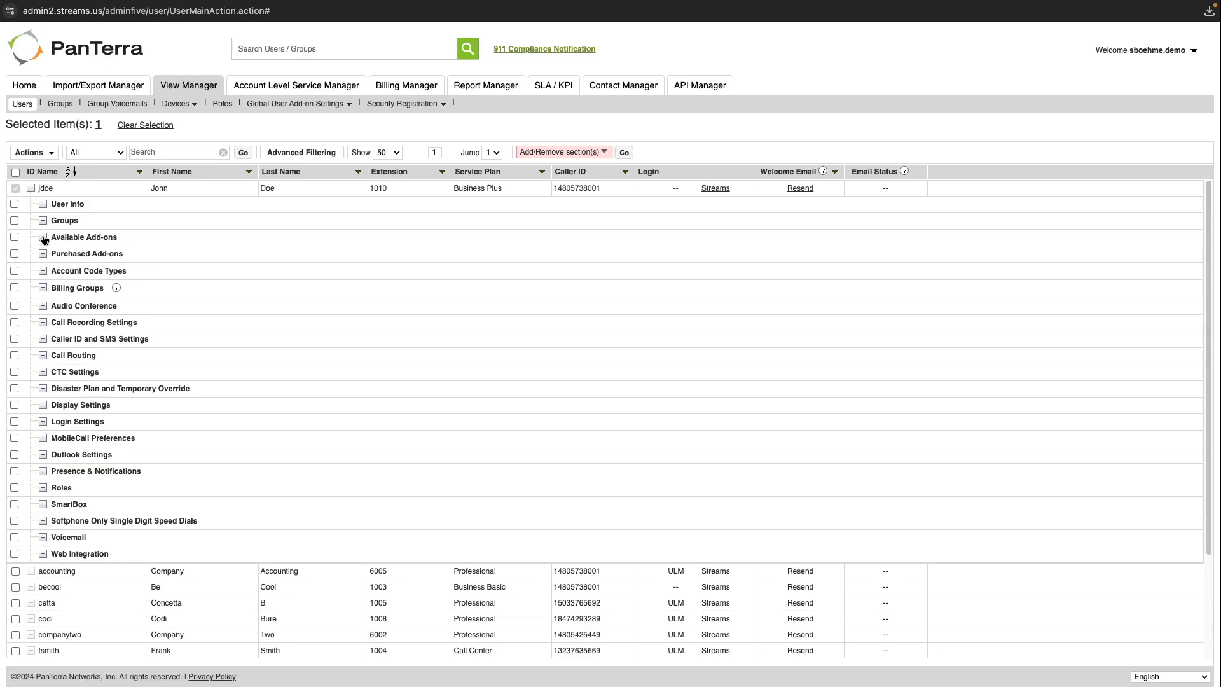
click(43, 237)
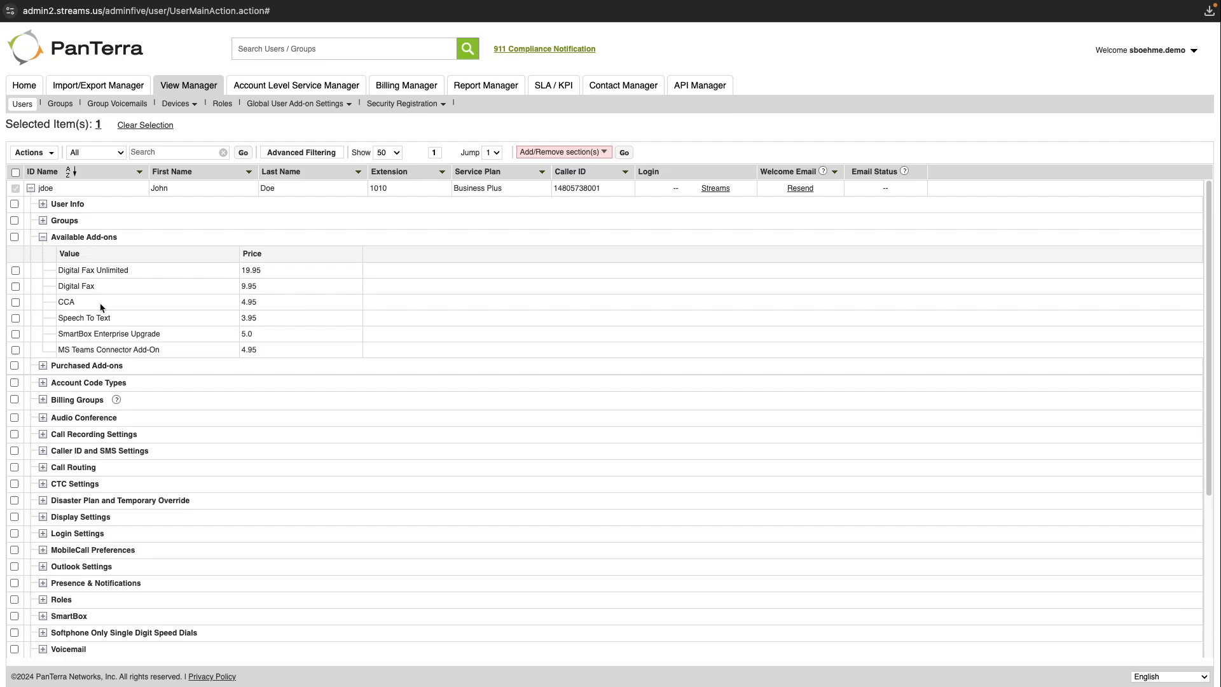
click(43, 237)
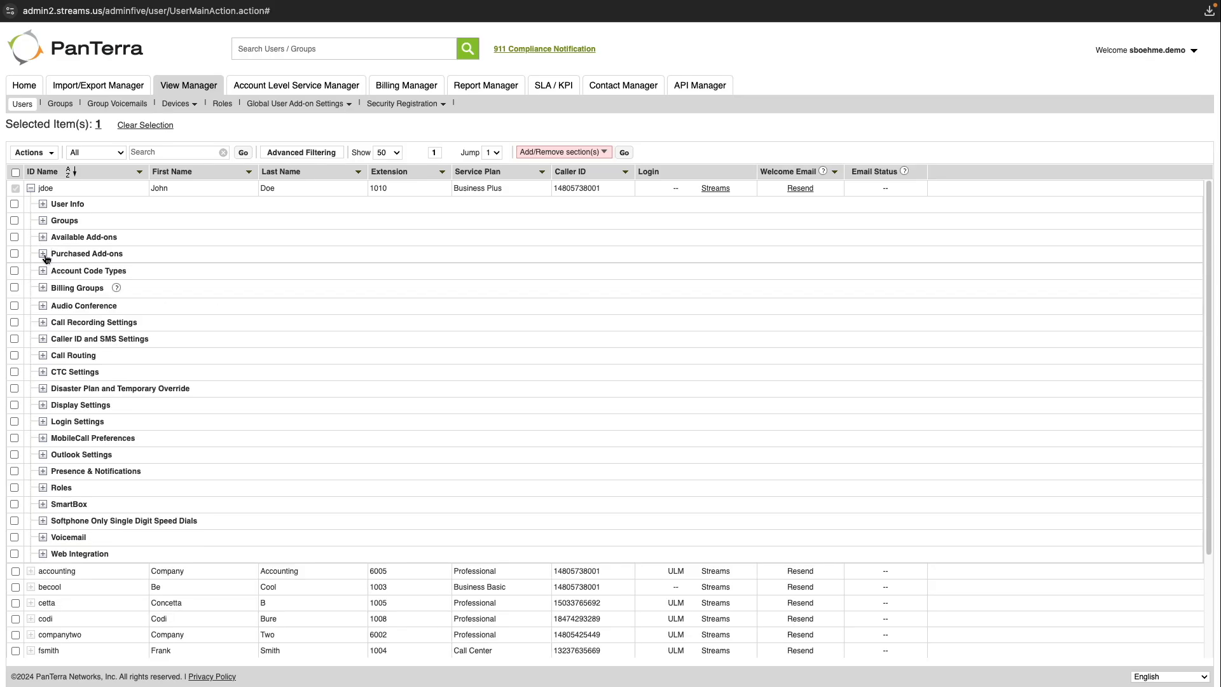
click(43, 254)
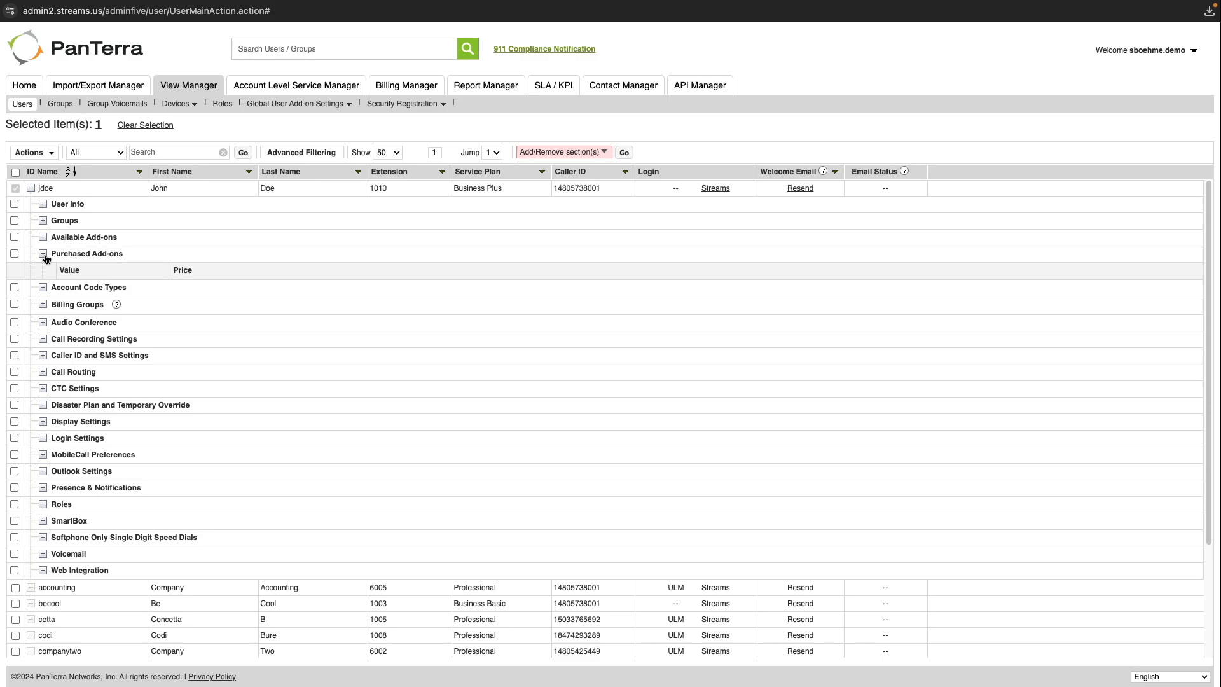
click(44, 254)
click(42, 237)
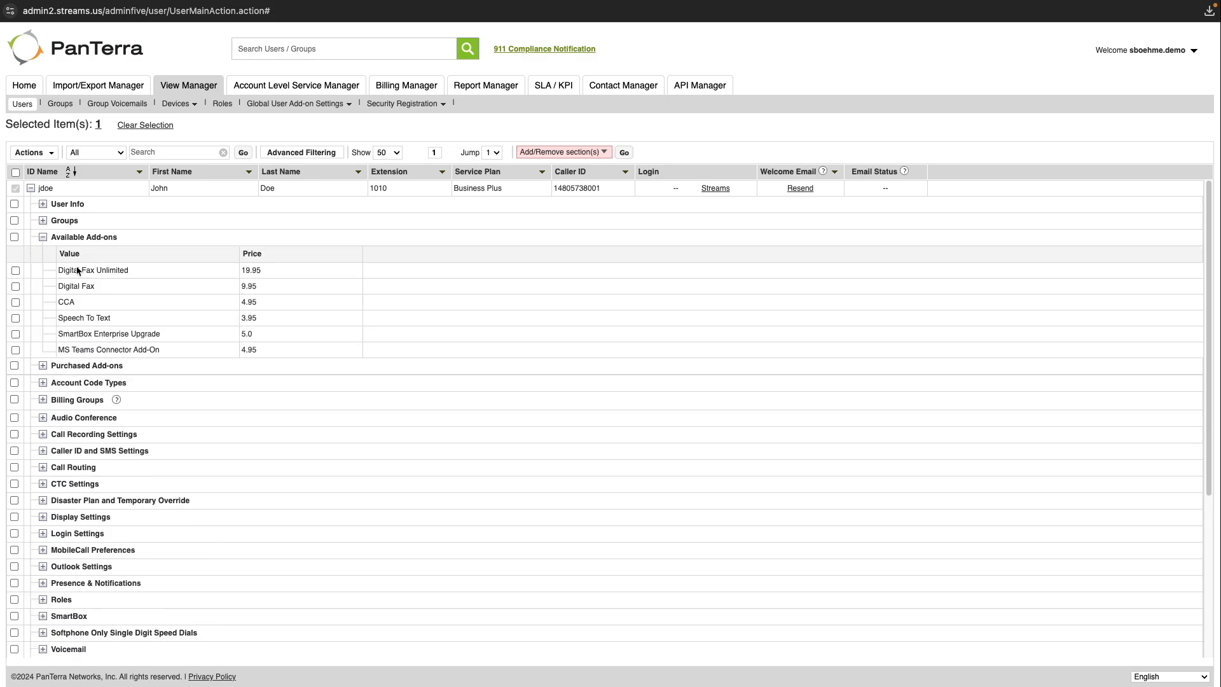
click(42, 237)
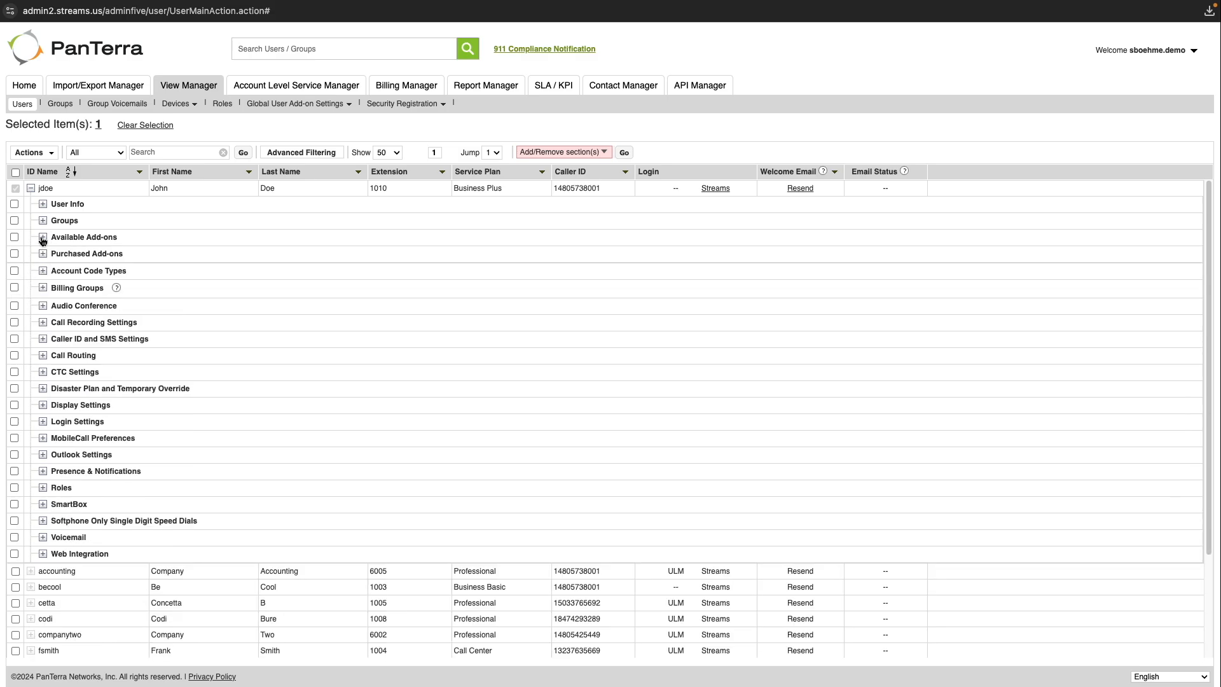
Step: Expand the user's Billing Groups and Audio Conference sections and examine their entries
click(44, 288)
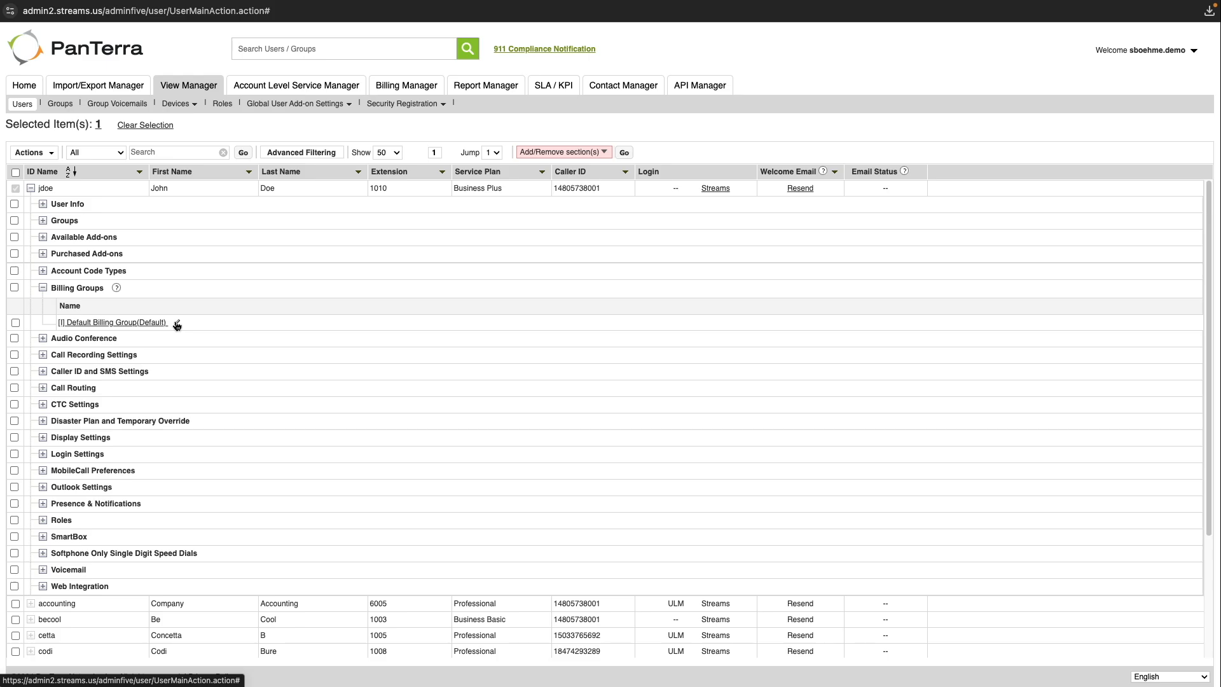
click(43, 338)
scroll(89, 357, down, 3)
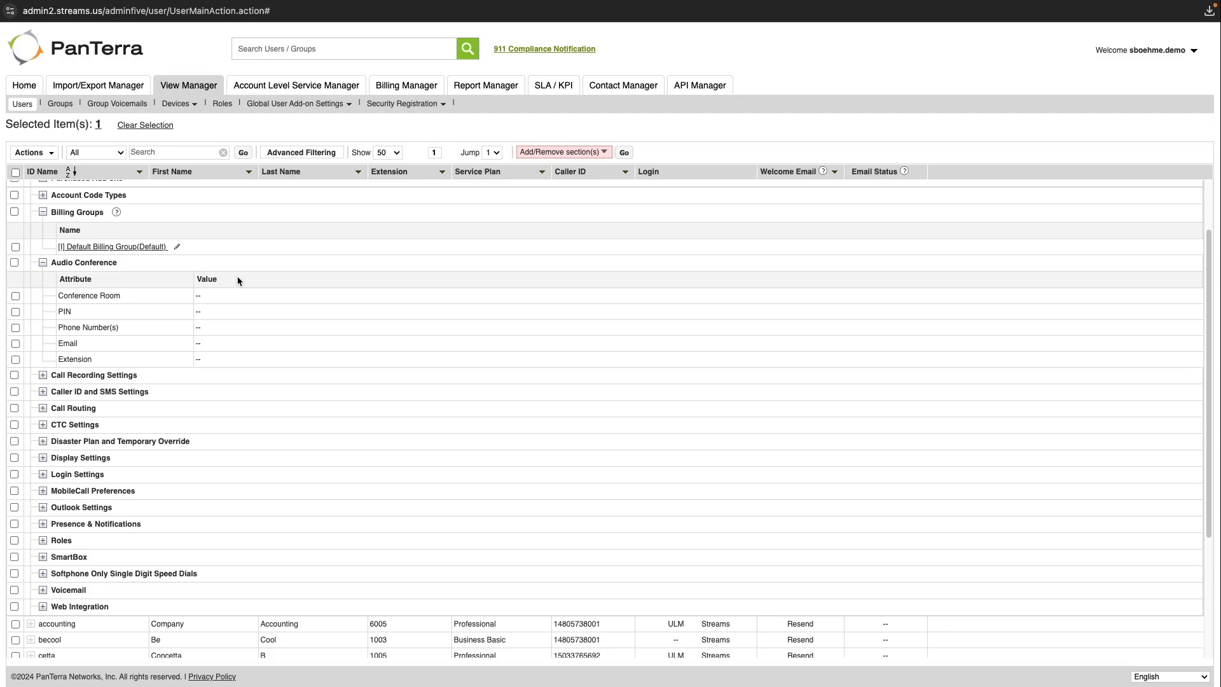
scroll(238, 280, down, 3)
Step: Expand the user's Call Routing, Caller ID and SMS Settings, and Call Recording Settings sections to view their options
click(43, 342)
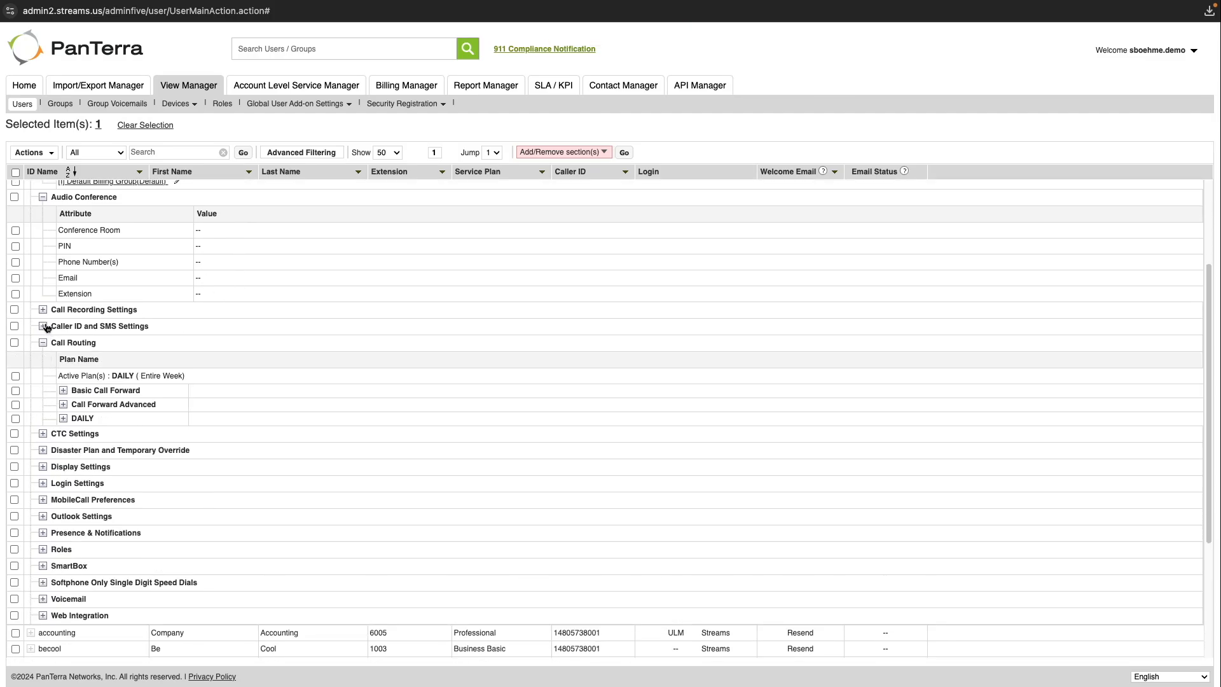
click(44, 326)
click(43, 311)
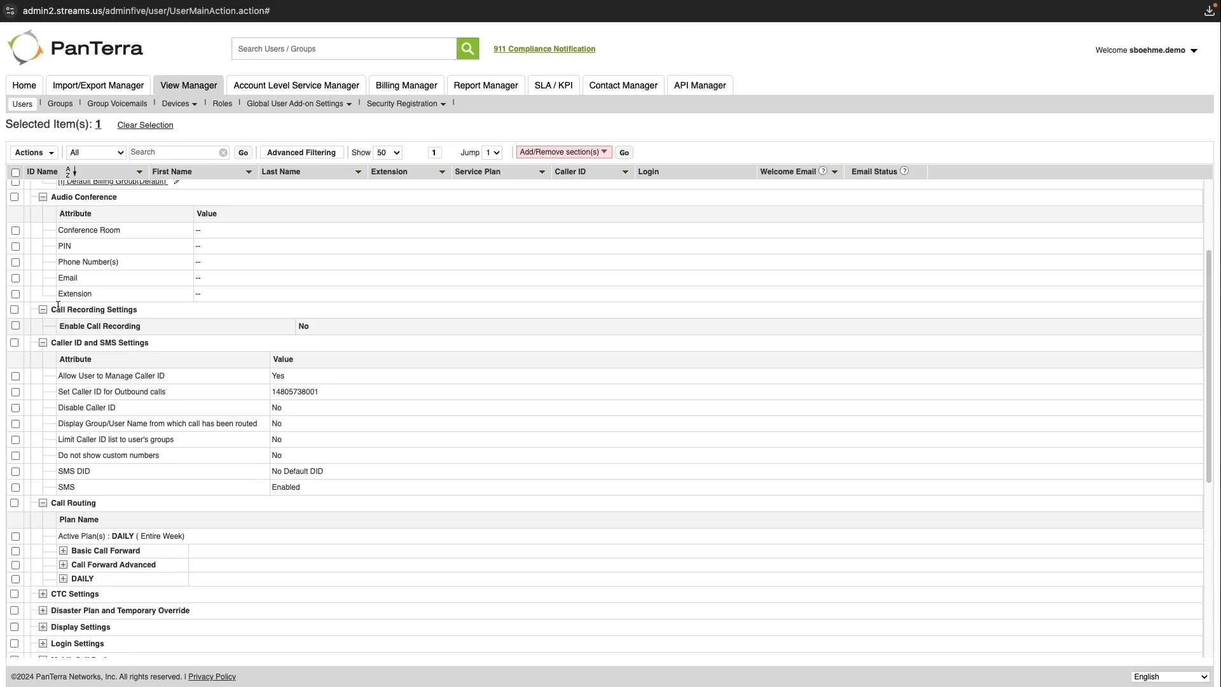
Step: Set Enable Call Recording to Yes for the user and view the recording options
click(15, 325)
click(317, 326)
click(314, 329)
click(314, 343)
scroll(383, 361, down, 3)
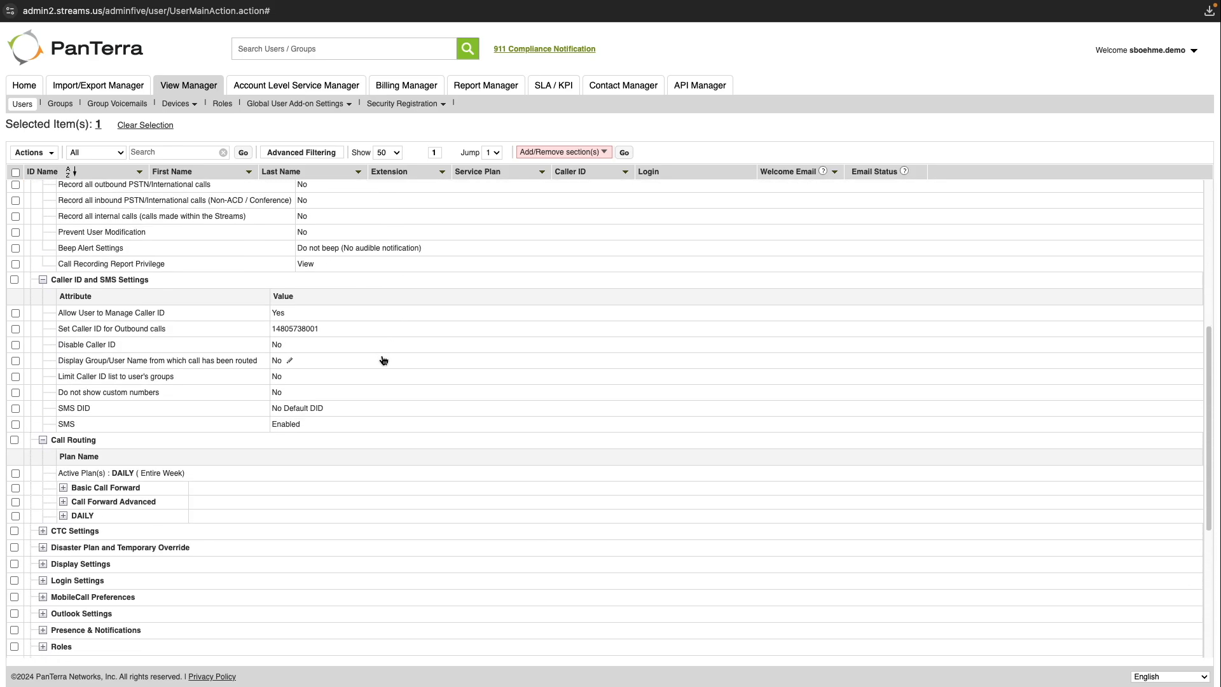
scroll(383, 360, up, 5)
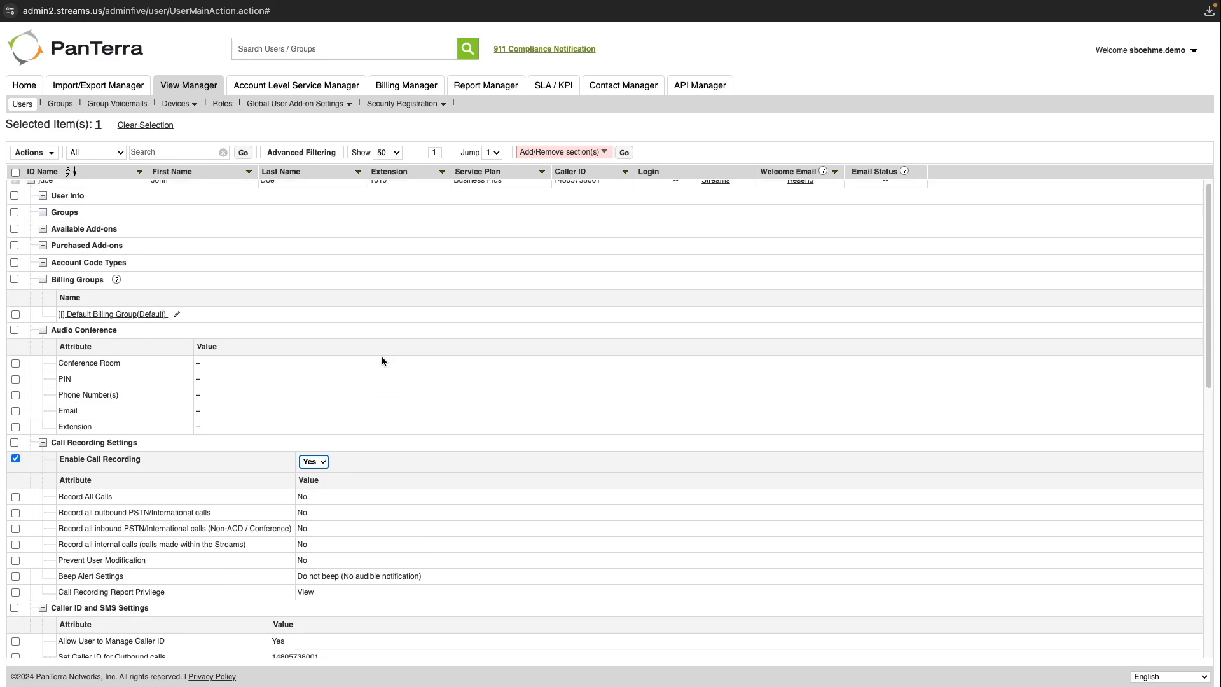
scroll(383, 360, up, 1)
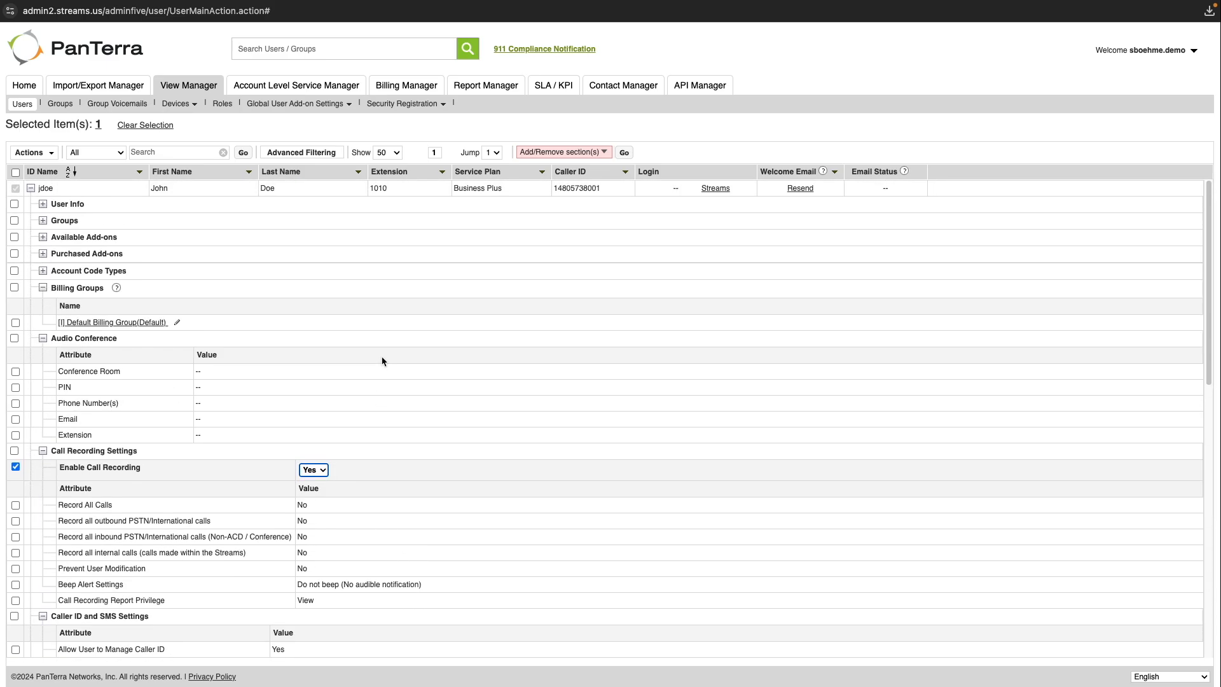
Step: Collapse the user's Audio Conference, Call Recording Settings, Caller ID and SMS Settings, and Call Routing sections
click(42, 337)
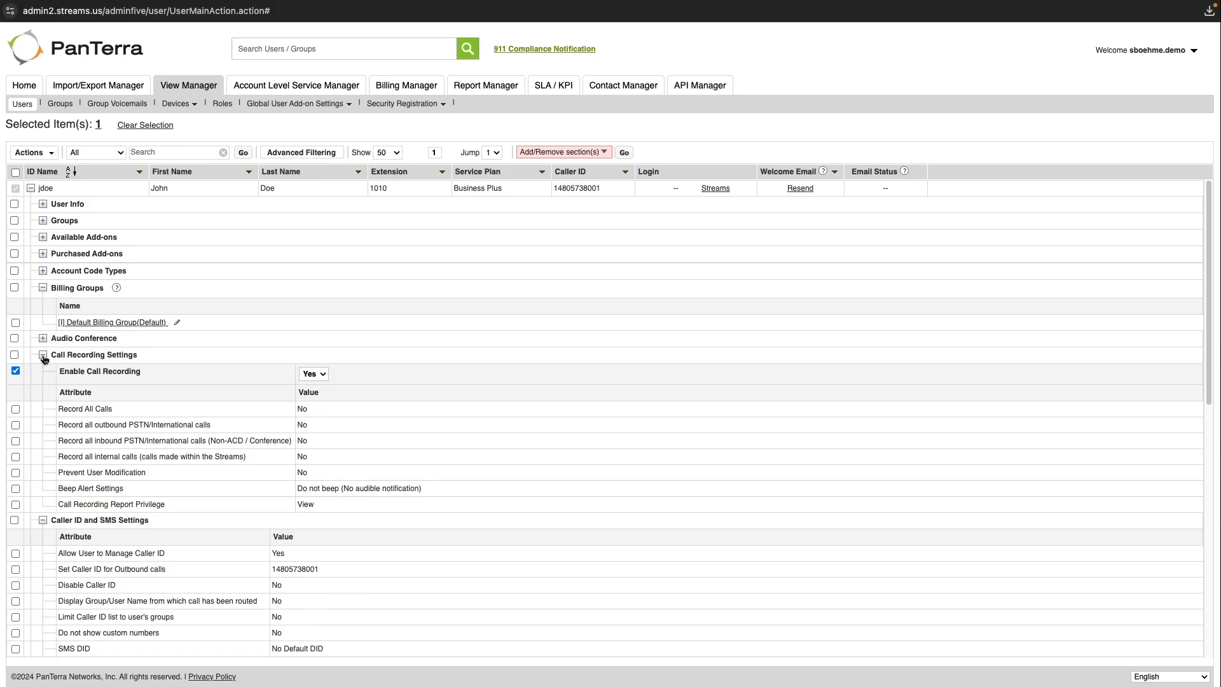
click(43, 356)
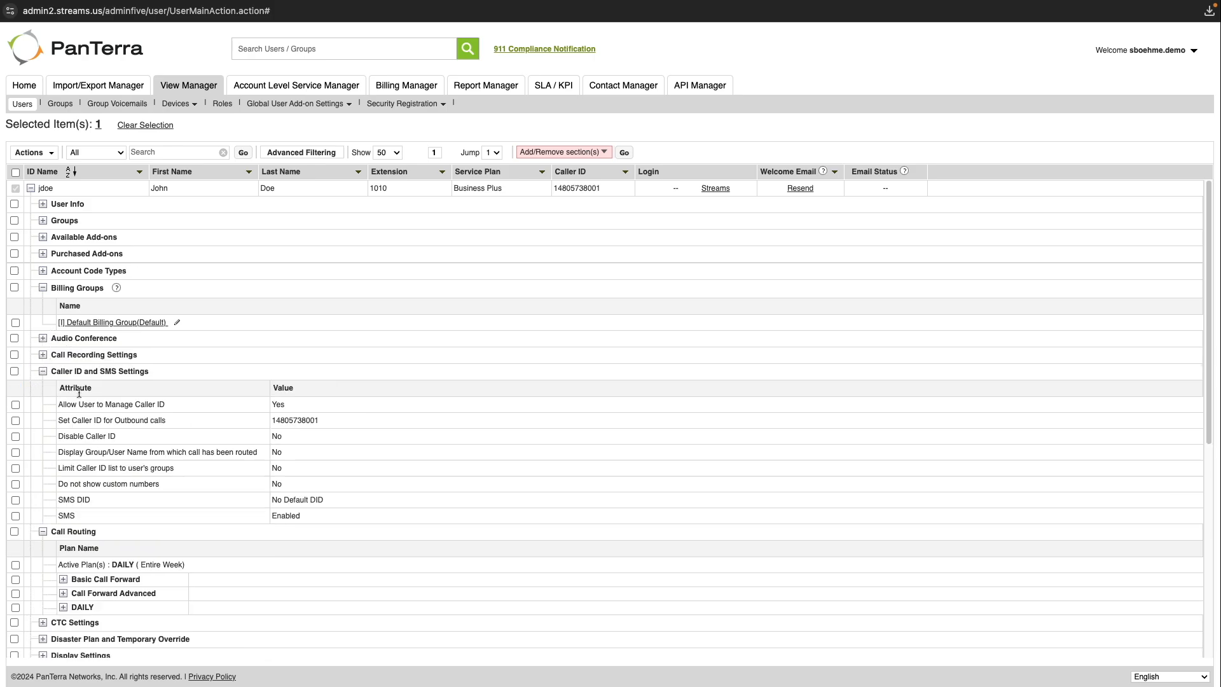
click(45, 373)
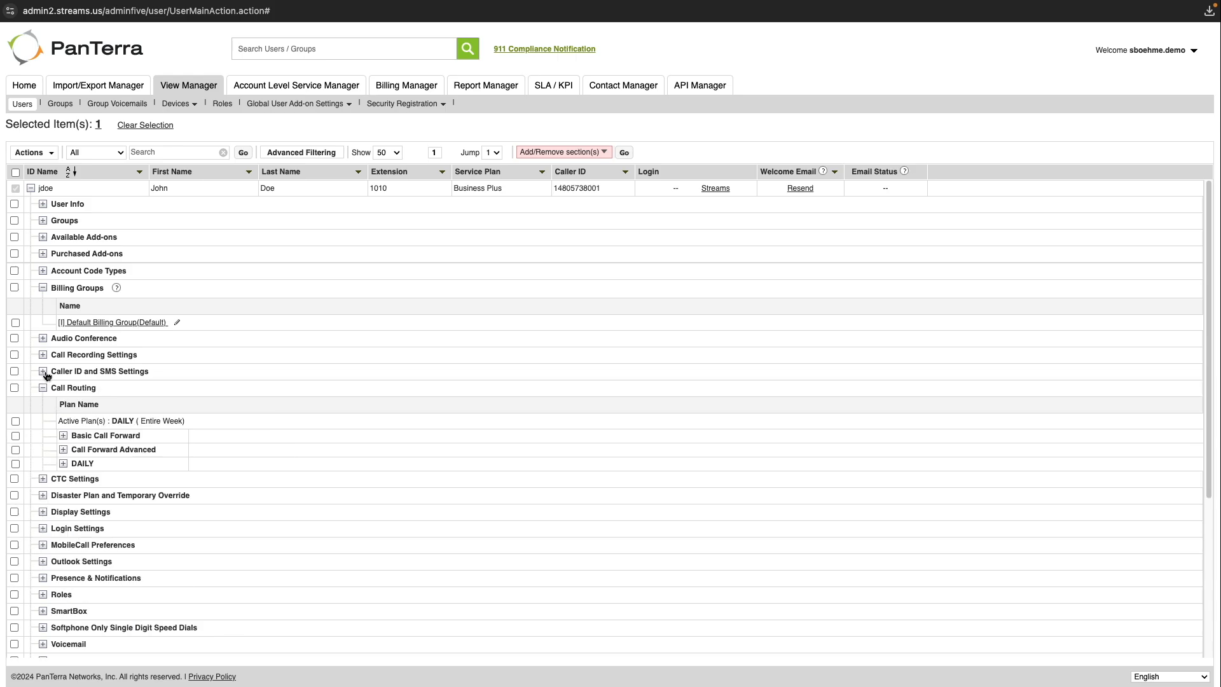
click(43, 389)
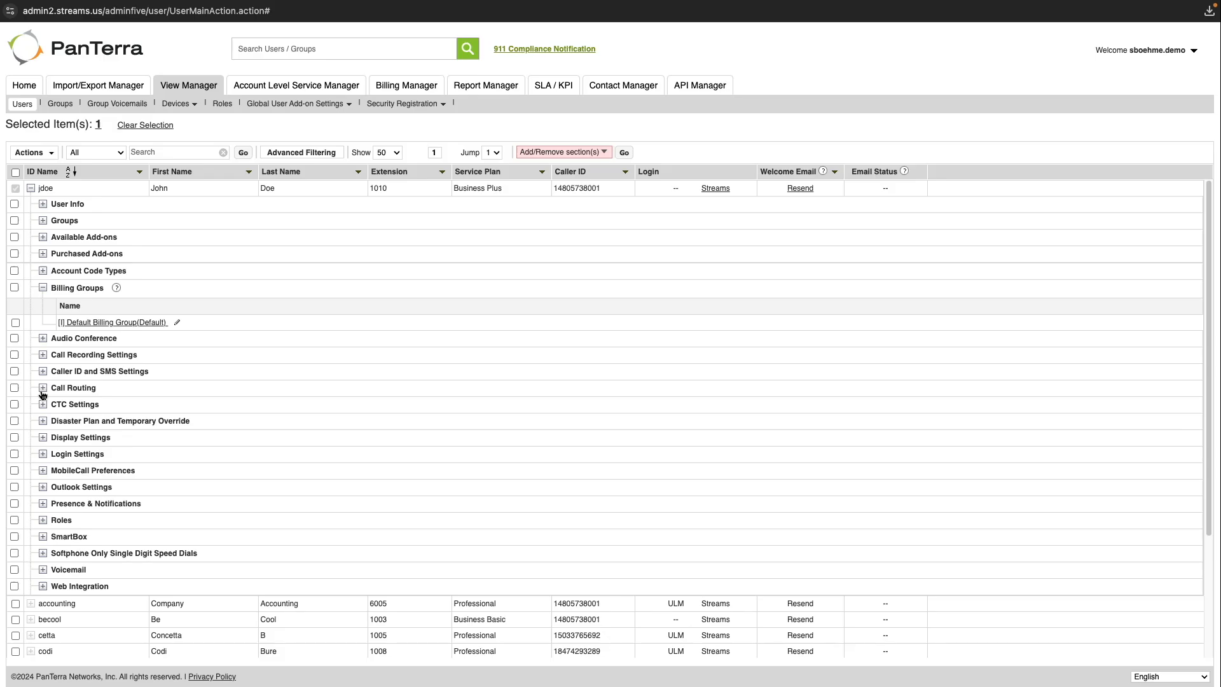
Step: Expand the user's Web Integration section to view its event types, and collapse it again
click(43, 586)
scroll(48, 582, down, 5)
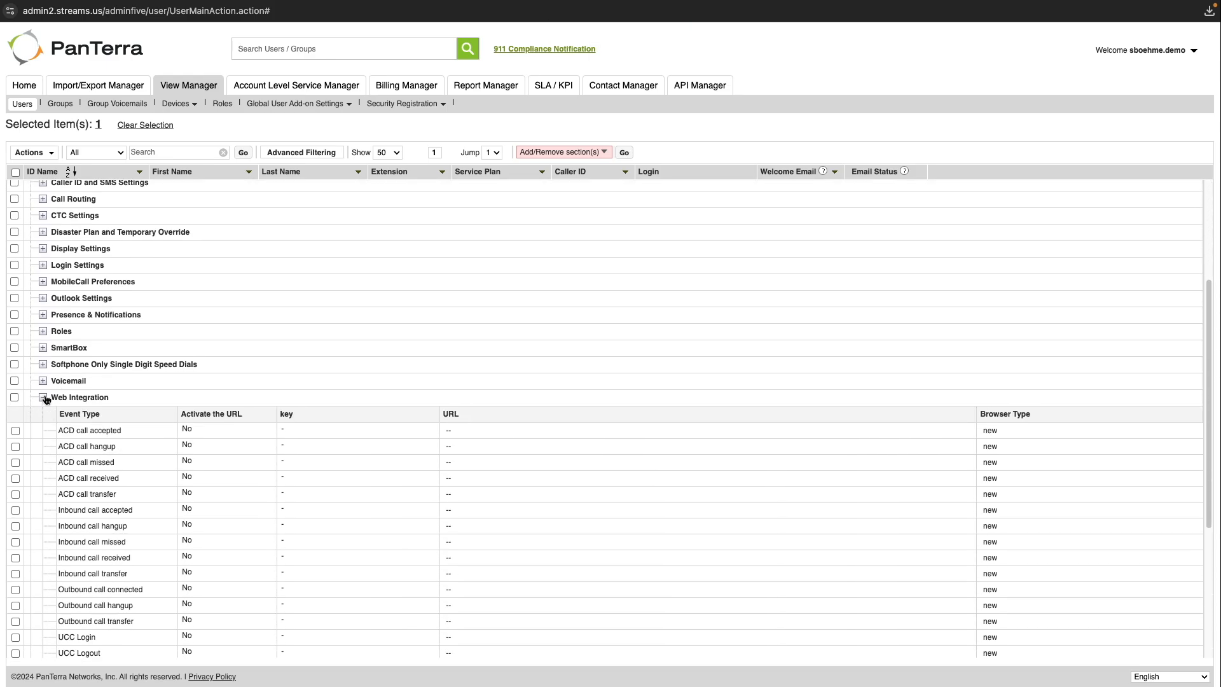
click(43, 398)
click(42, 412)
click(43, 381)
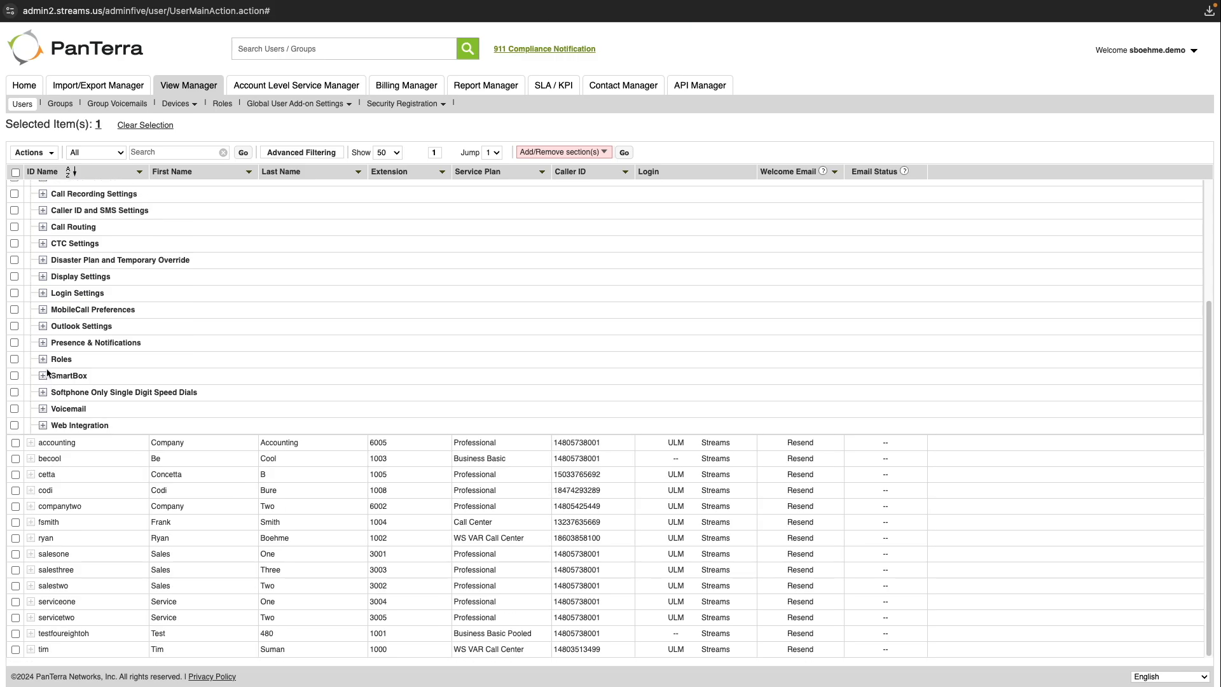
Step: Open the user's Normal User role for editing to view the assignable roles, and collapse the Roles section
click(43, 360)
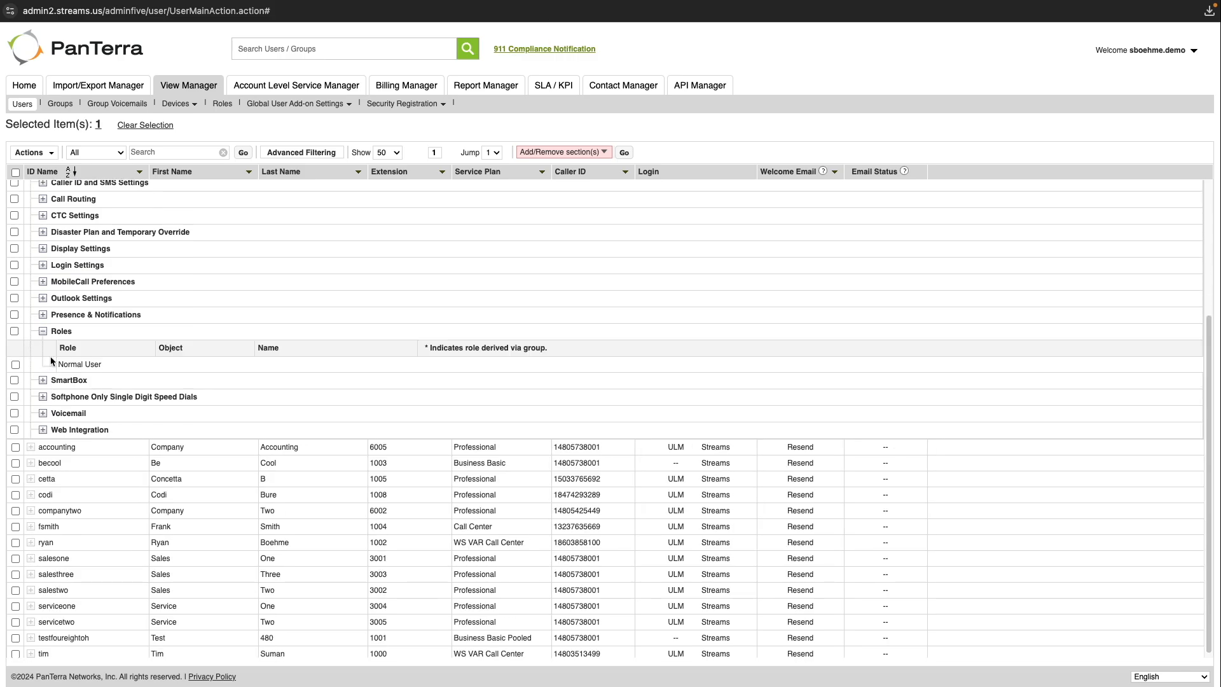
click(109, 366)
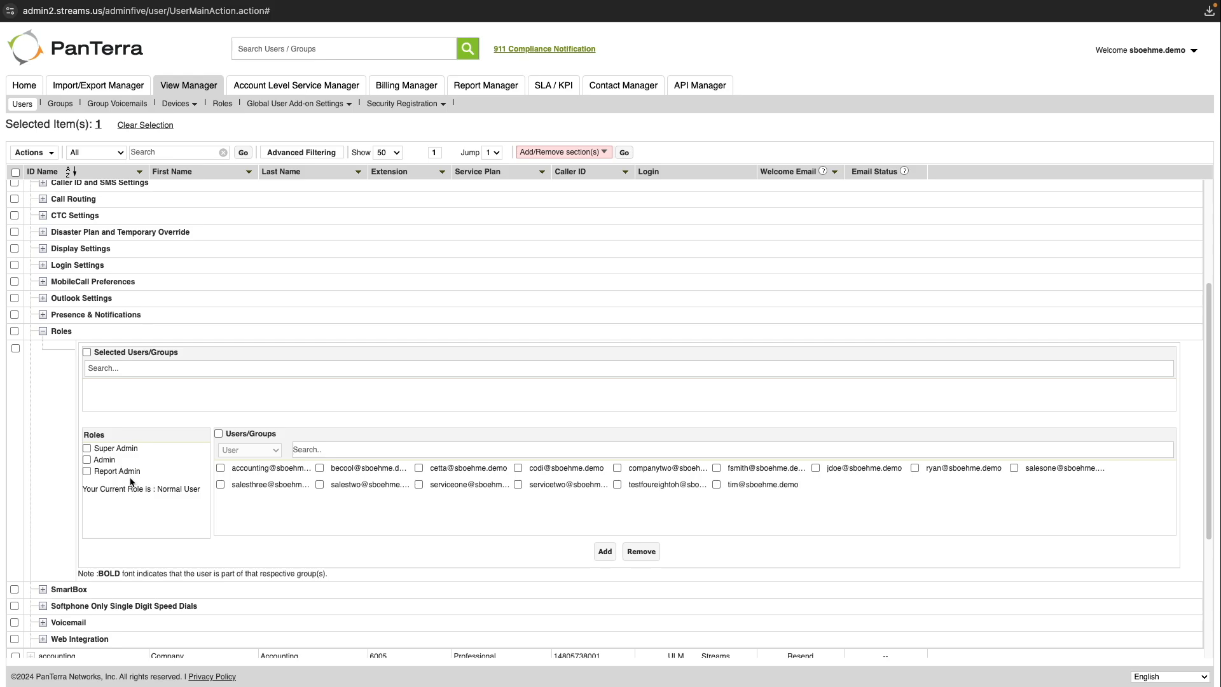
click(42, 331)
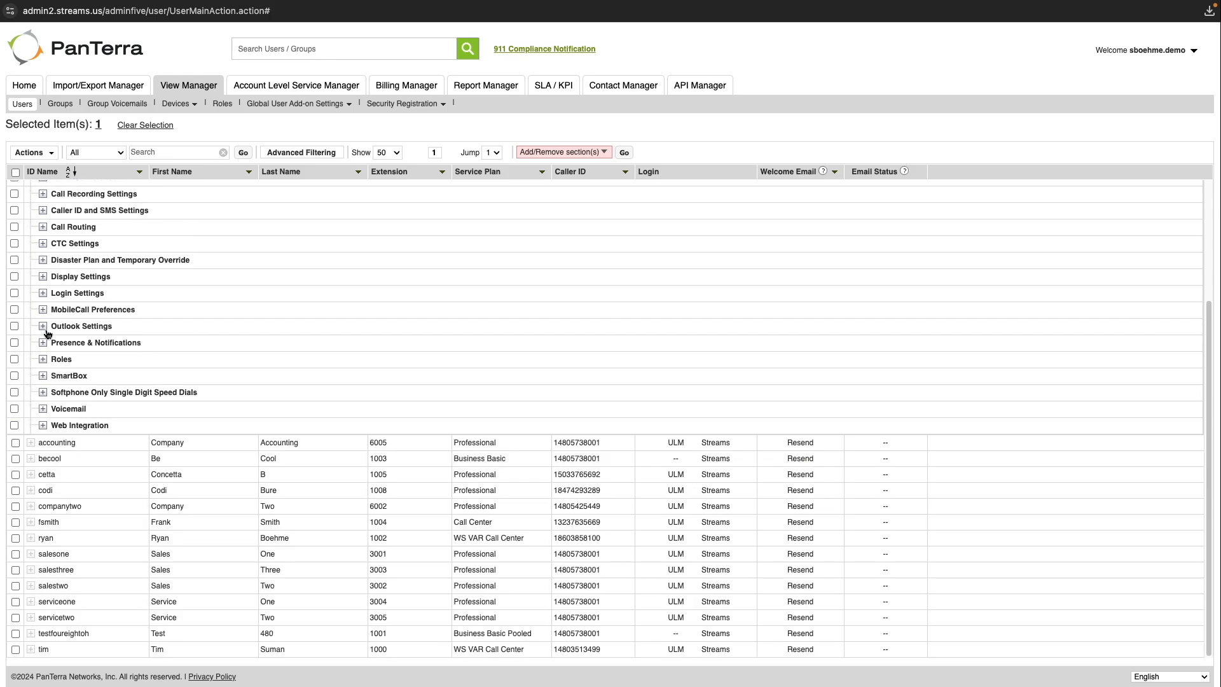
Step: Inspect the user's Login Settings and Disaster Plan and Temporary Override sections, collapsing each after viewing
scroll(48, 334, up, 1)
click(43, 299)
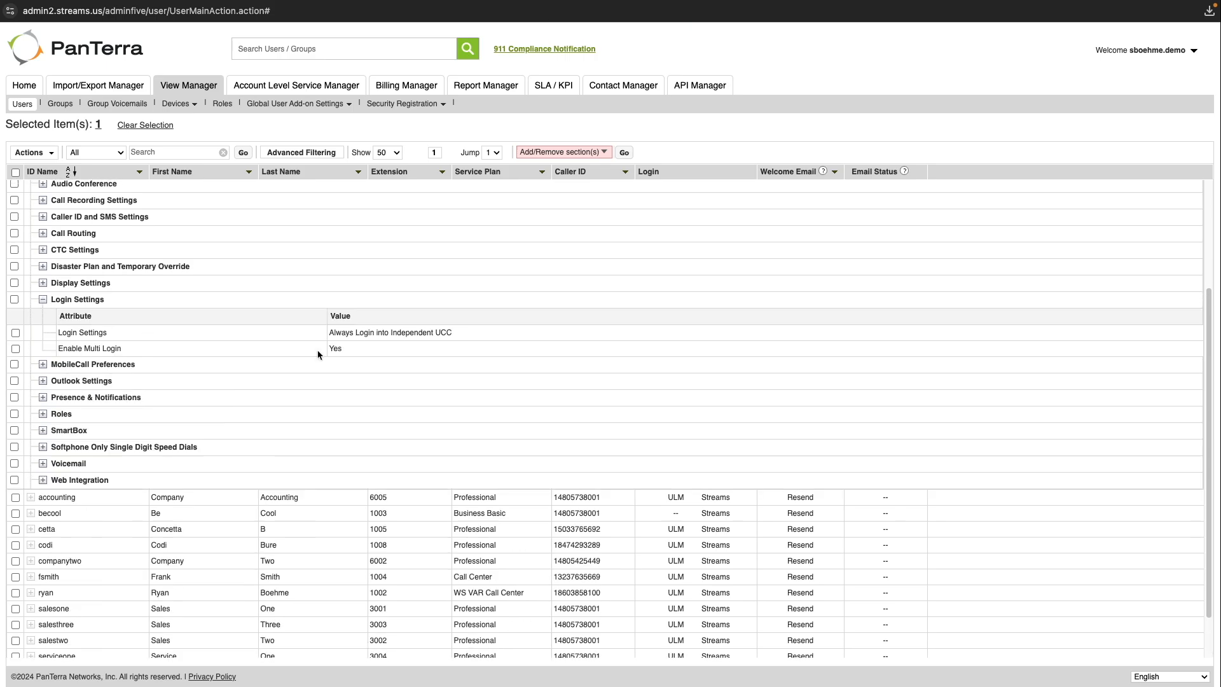
click(42, 299)
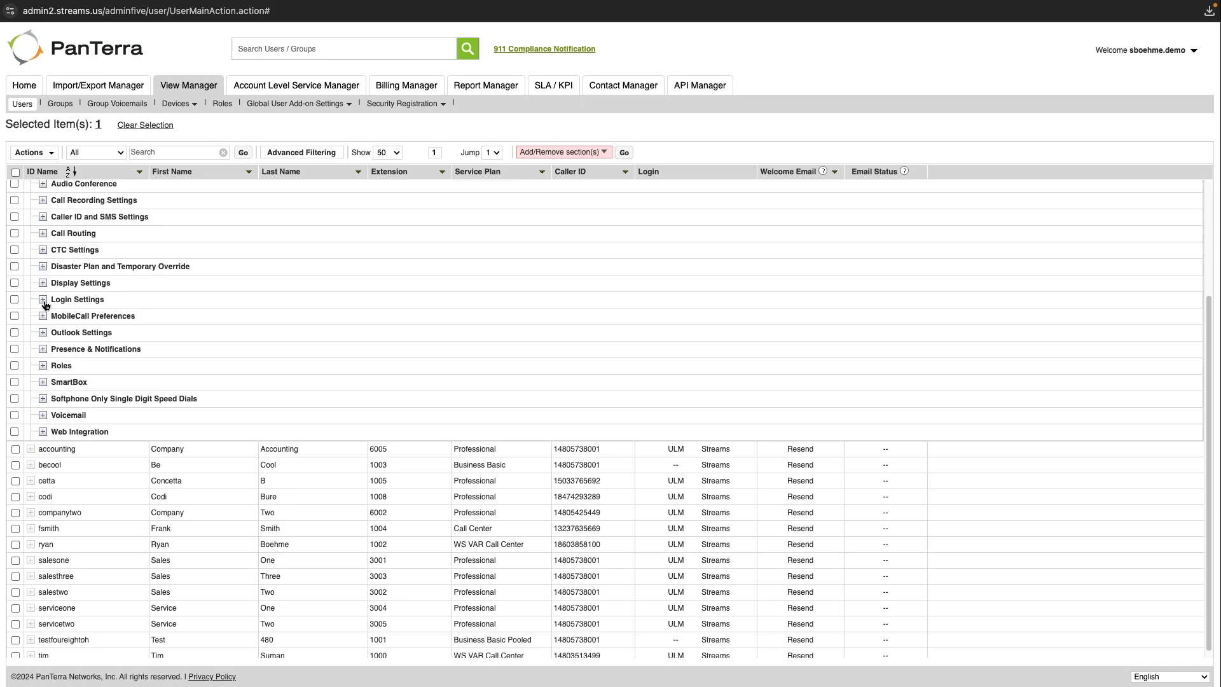
click(43, 267)
click(43, 267)
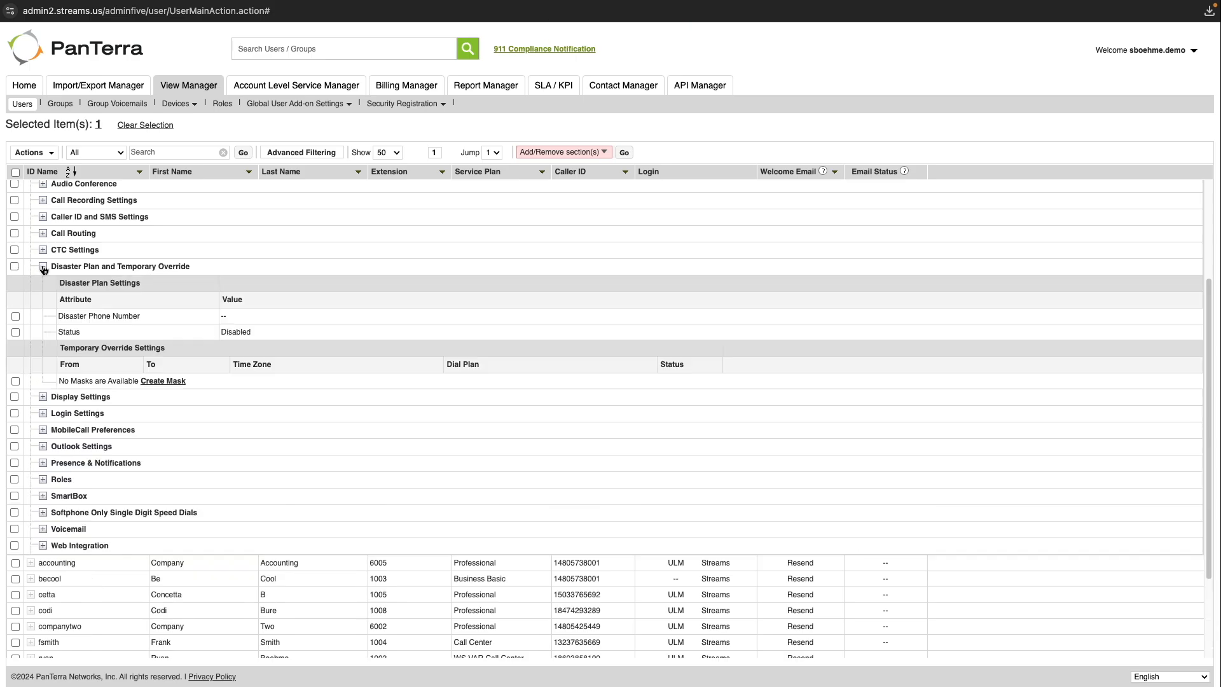
Step: Collapse the user's Billing Groups section and look over the full list of user settings sections
scroll(41, 270, up, 1)
scroll(41, 269, up, 4)
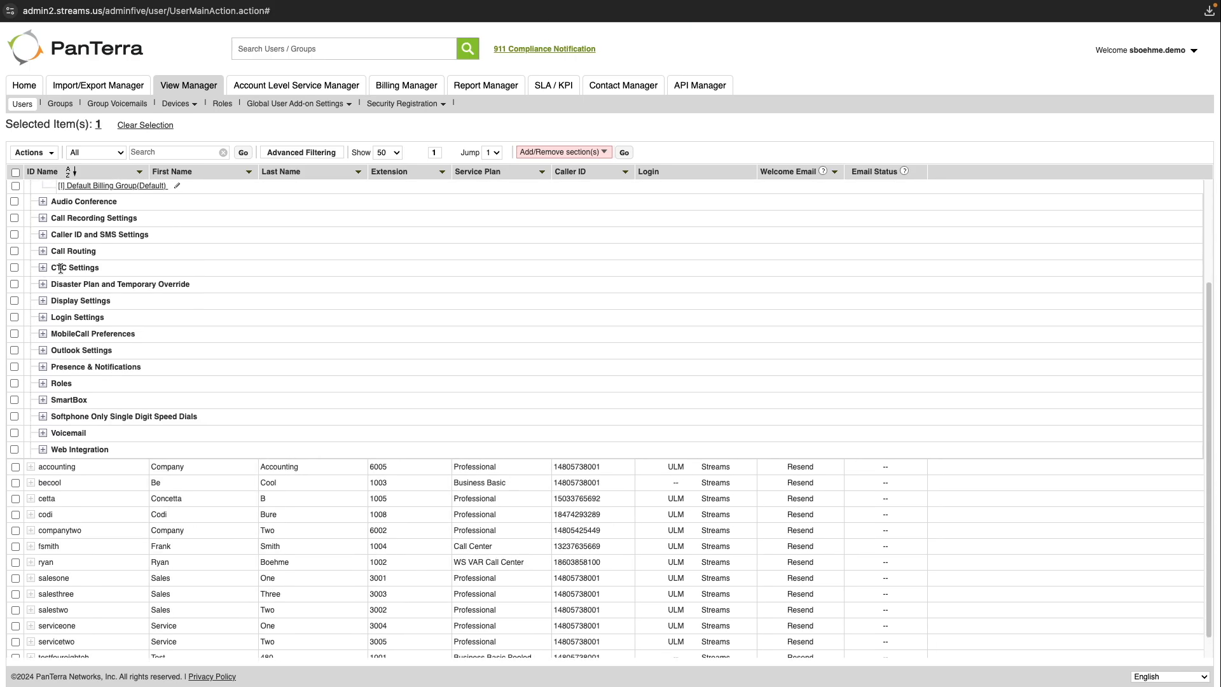
scroll(89, 291, up, 4)
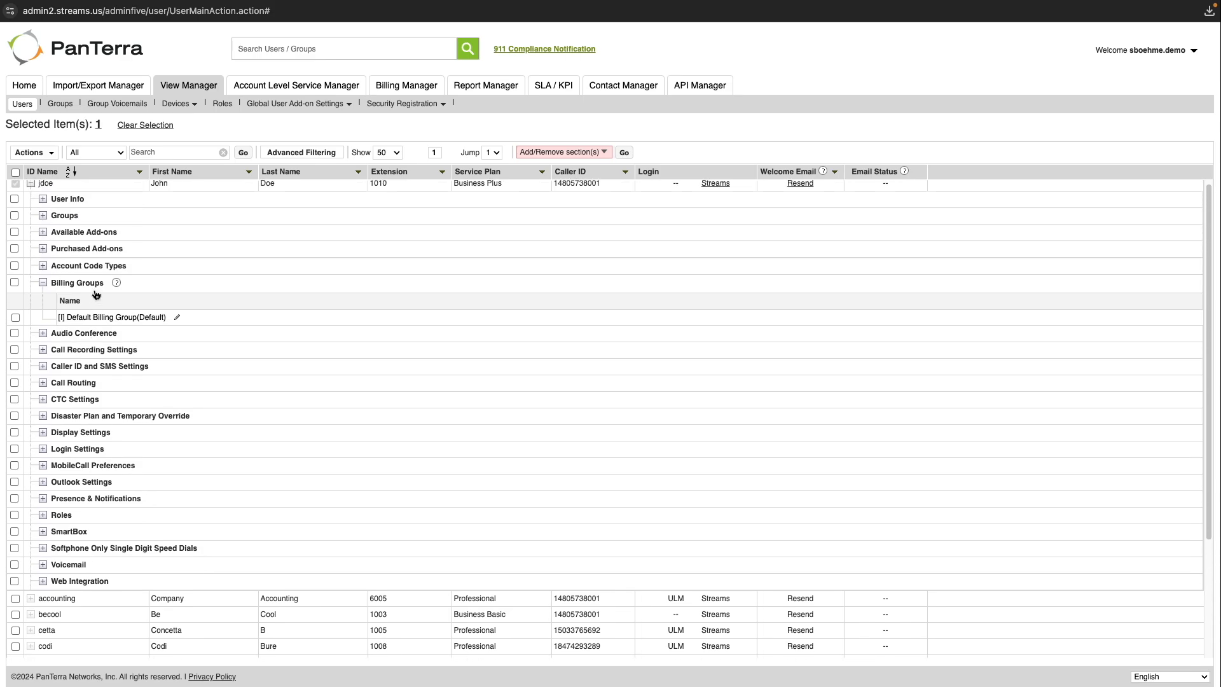
click(44, 287)
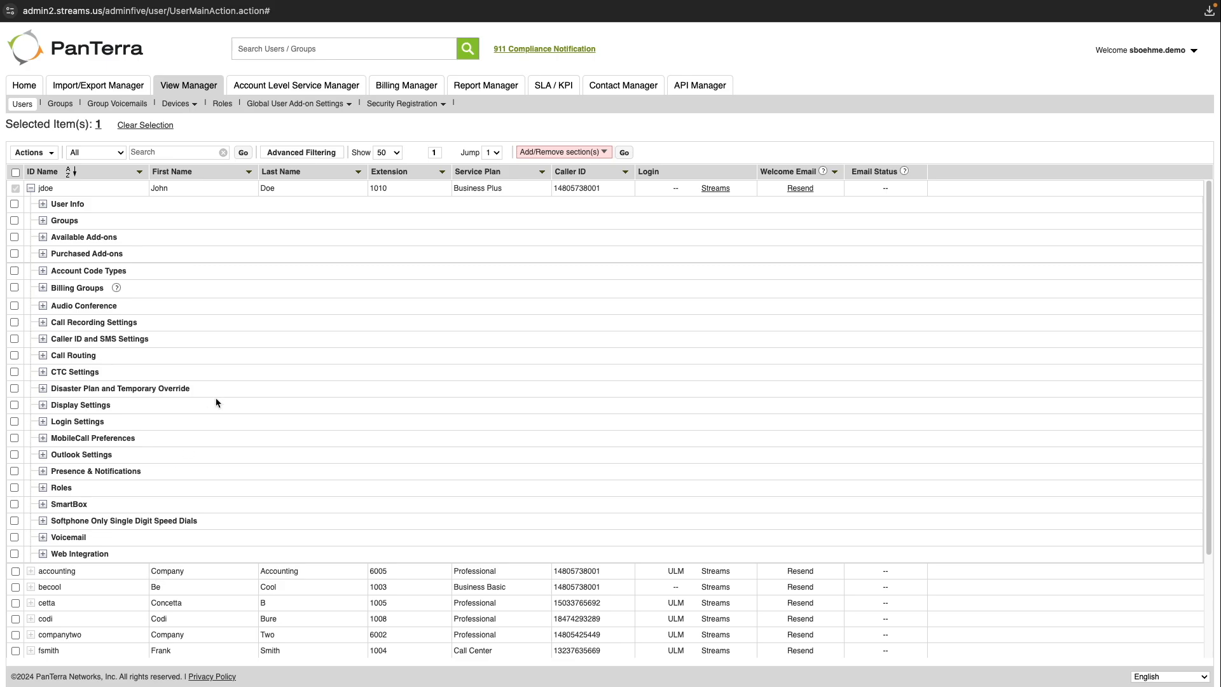
scroll(216, 403, down, 5)
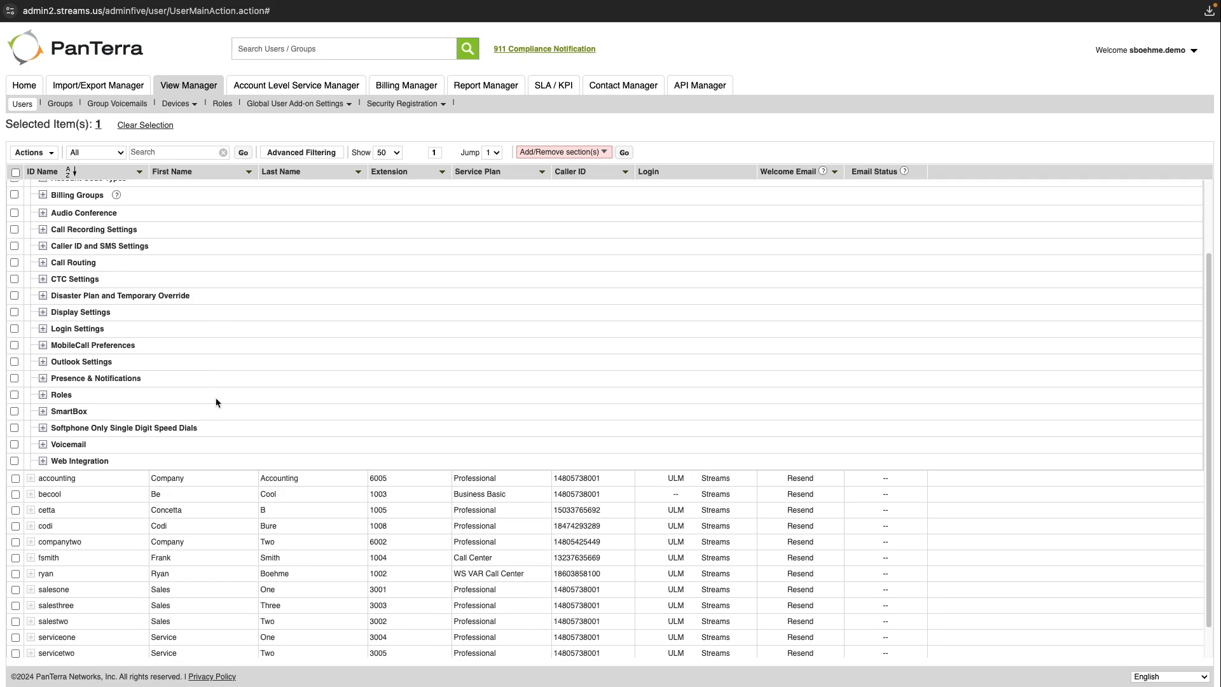
scroll(220, 401, up, 5)
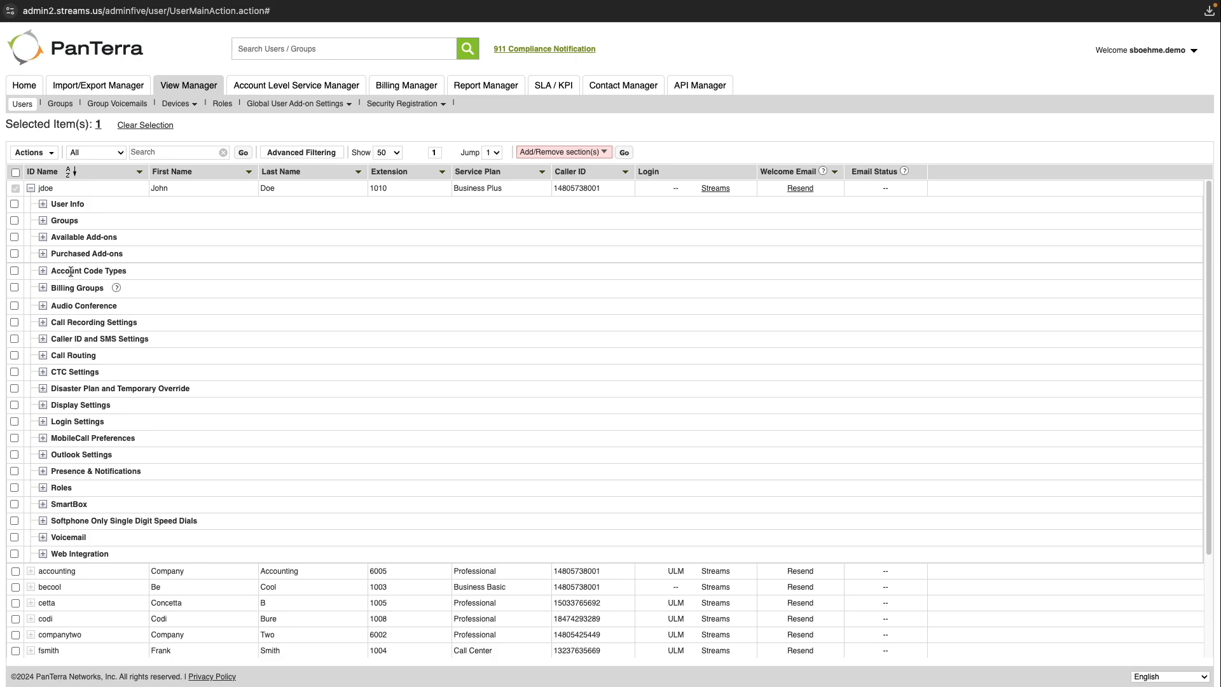
Step: Change the user's service plan to Business Basic - $19.95 in the User Info section
click(42, 204)
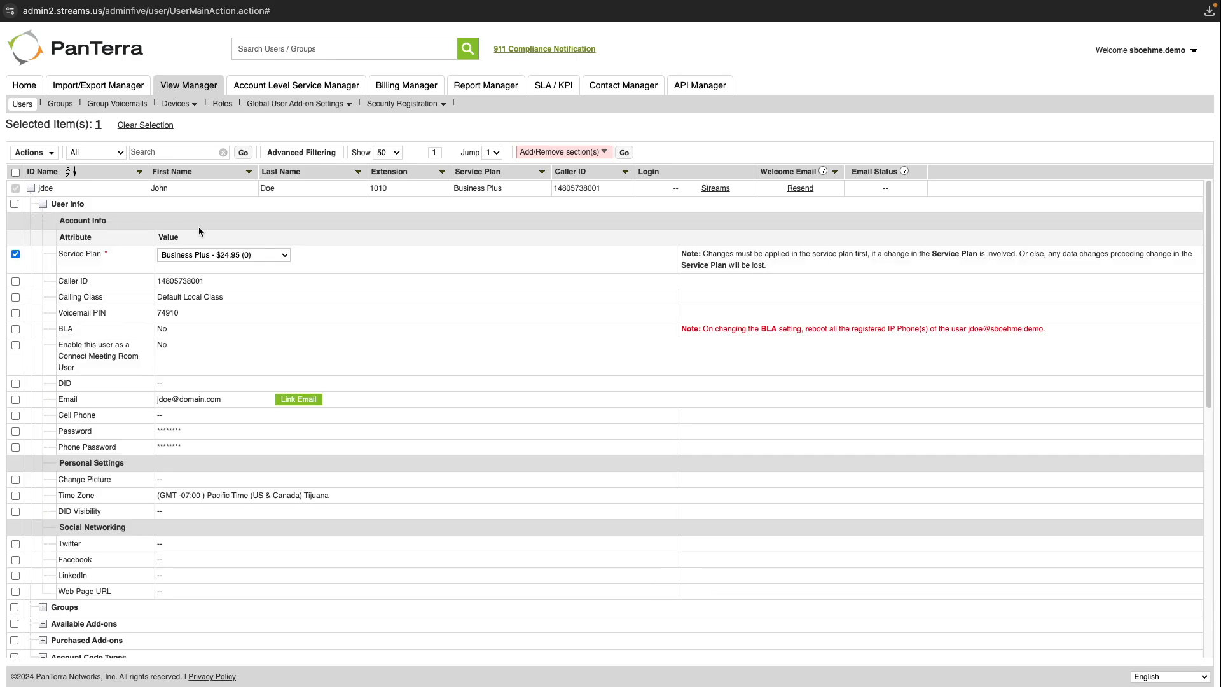
click(286, 254)
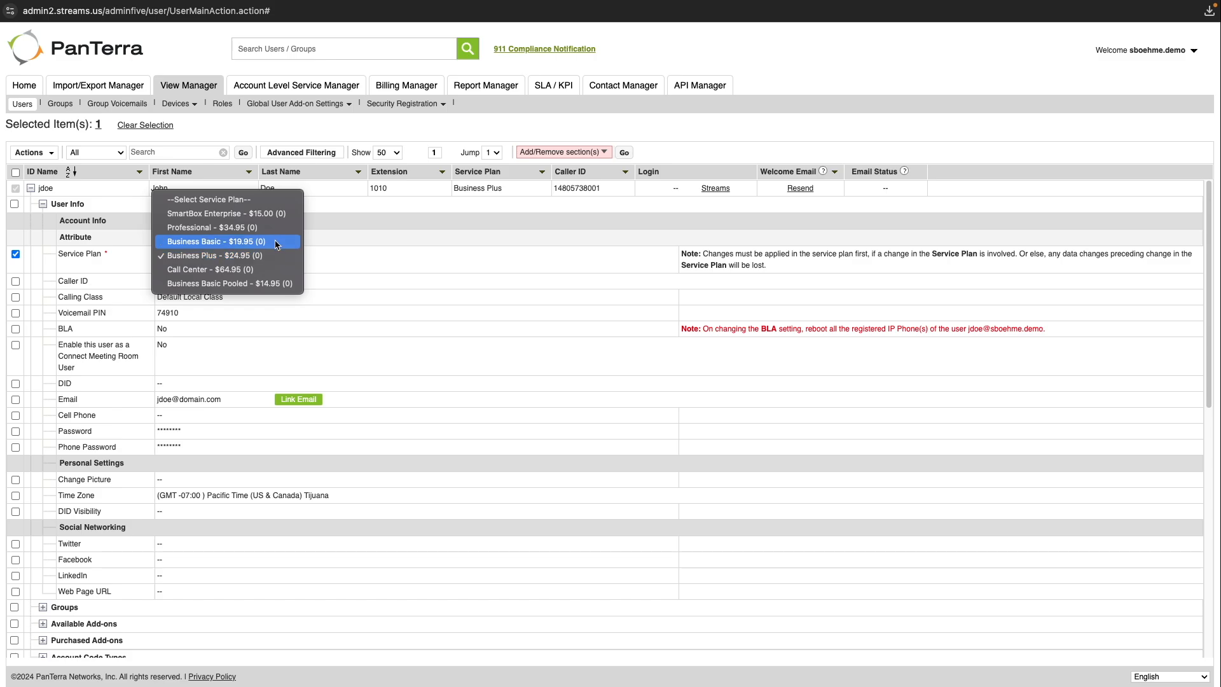
click(278, 241)
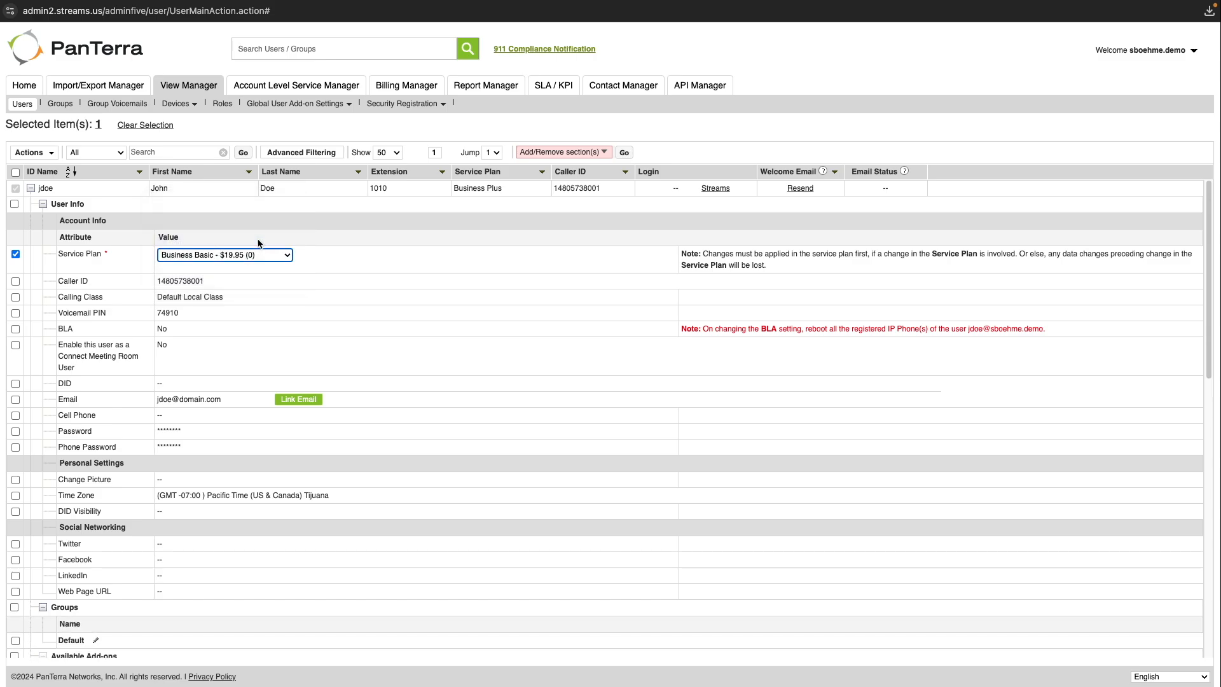
Step: Save the service plan and call recording edits, reviewing the charges in the alert before confirming
click(33, 153)
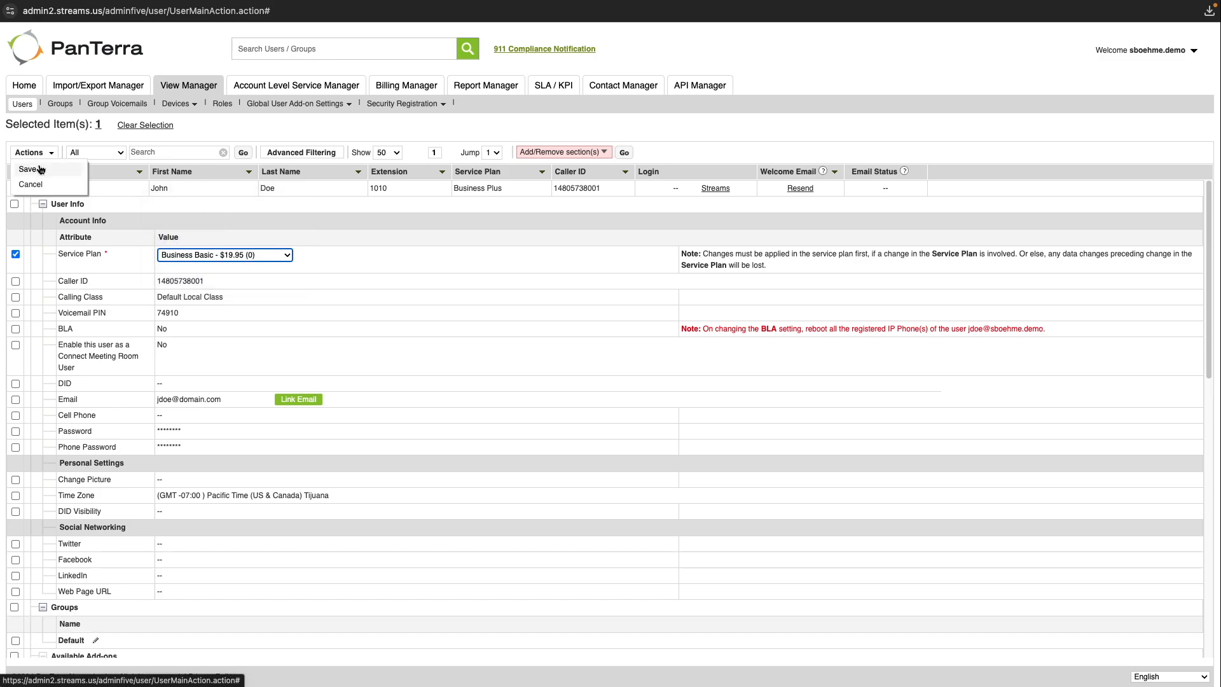
click(39, 169)
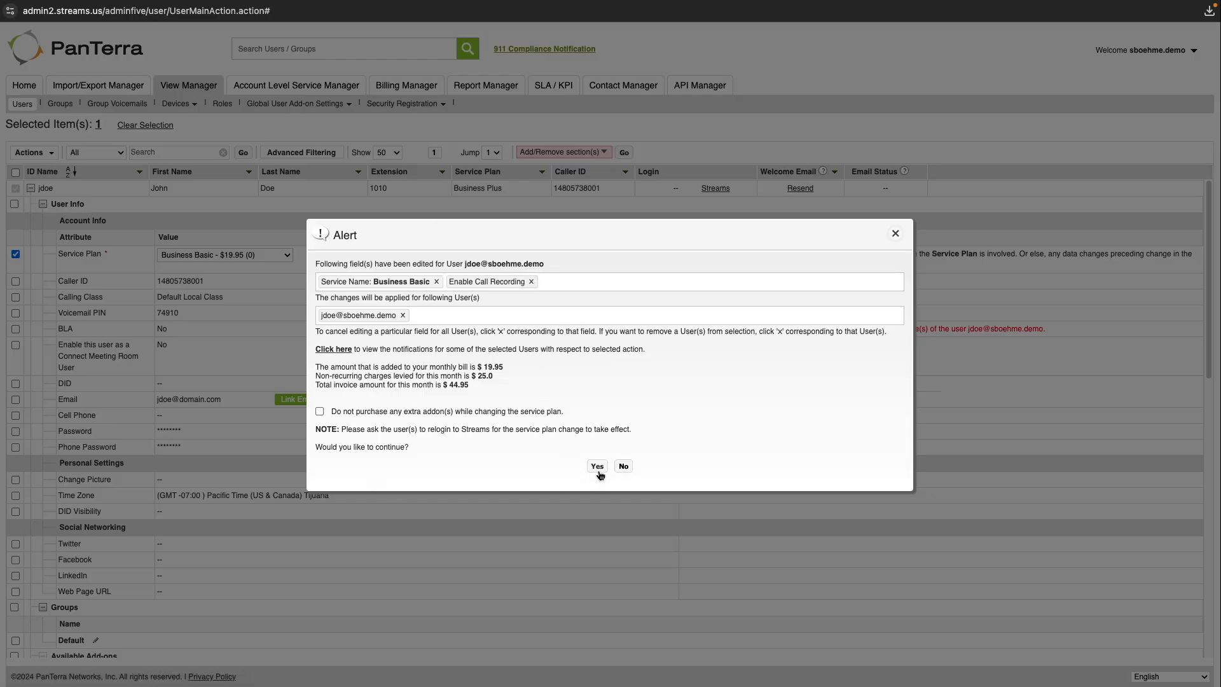
drag(344, 414, 402, 384)
click(565, 390)
click(601, 471)
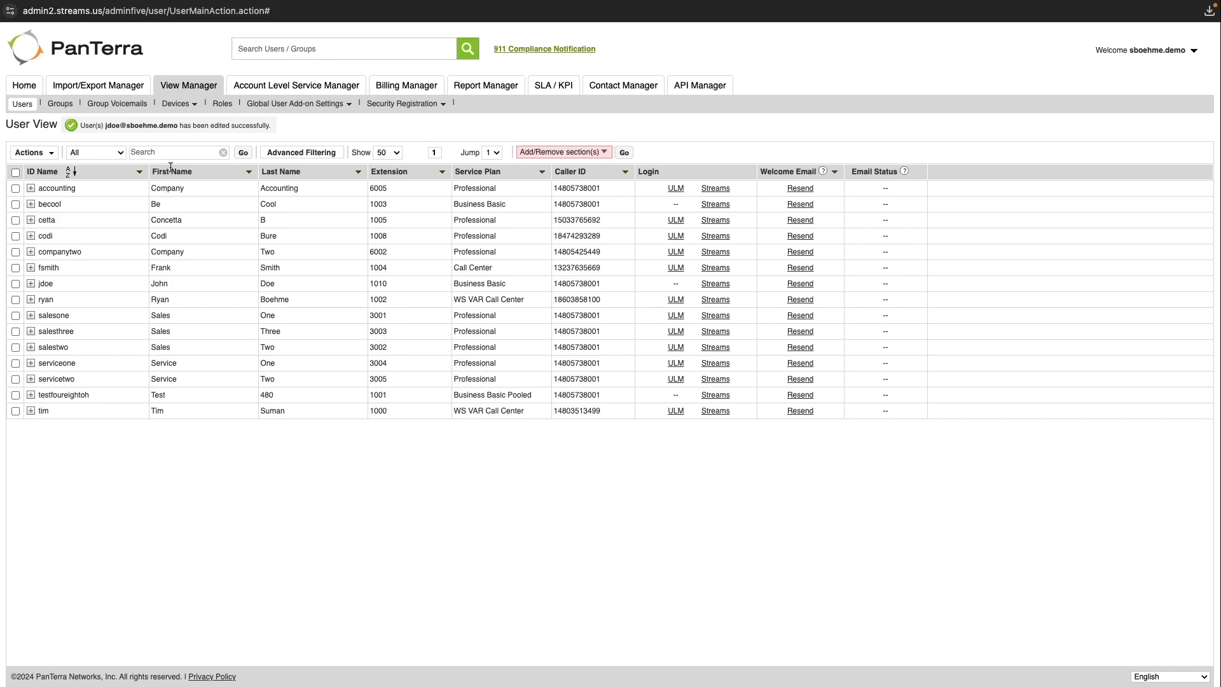
Step: View the User Import/Export page with its template download and upload options, and return to the user list
click(114, 89)
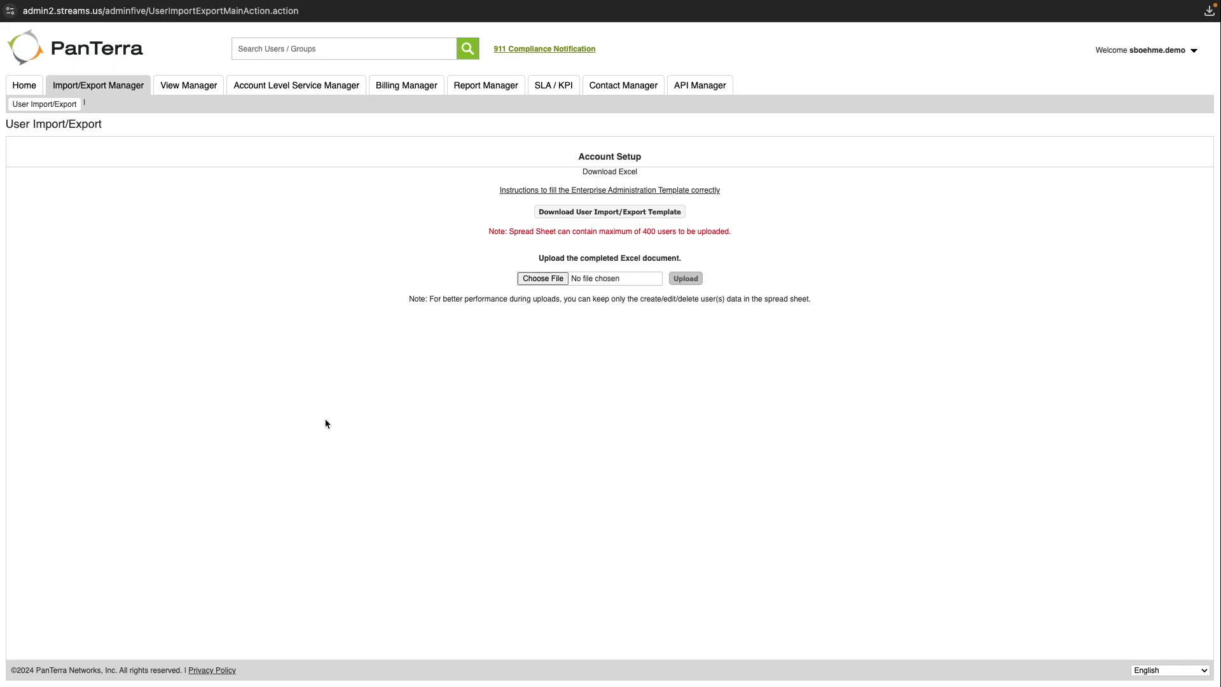
click(187, 94)
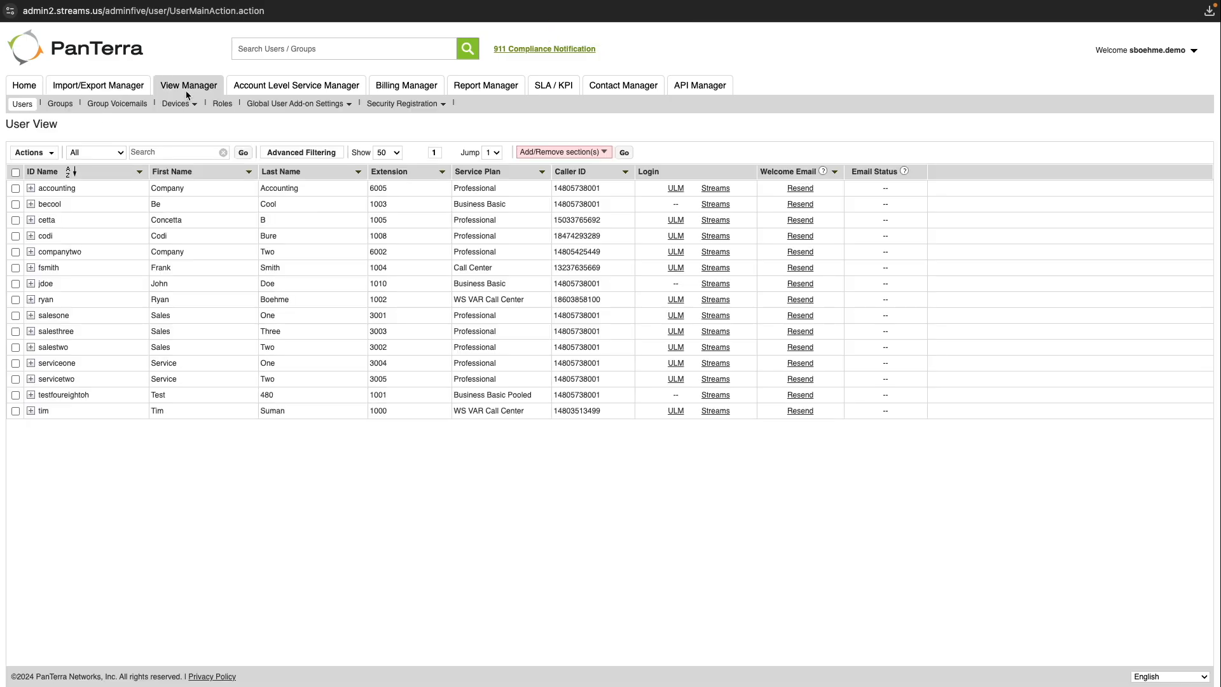